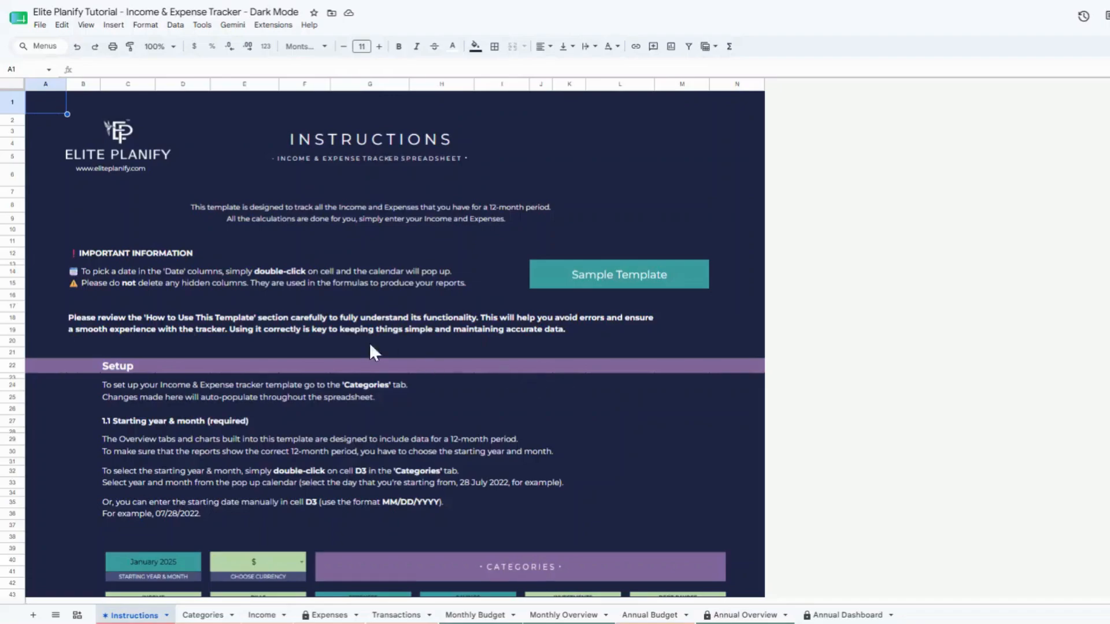
Step: Check the website address and the Sample Template link at the beginning of the Instructions sheet
left_click(147, 169)
mouse_move(149, 208)
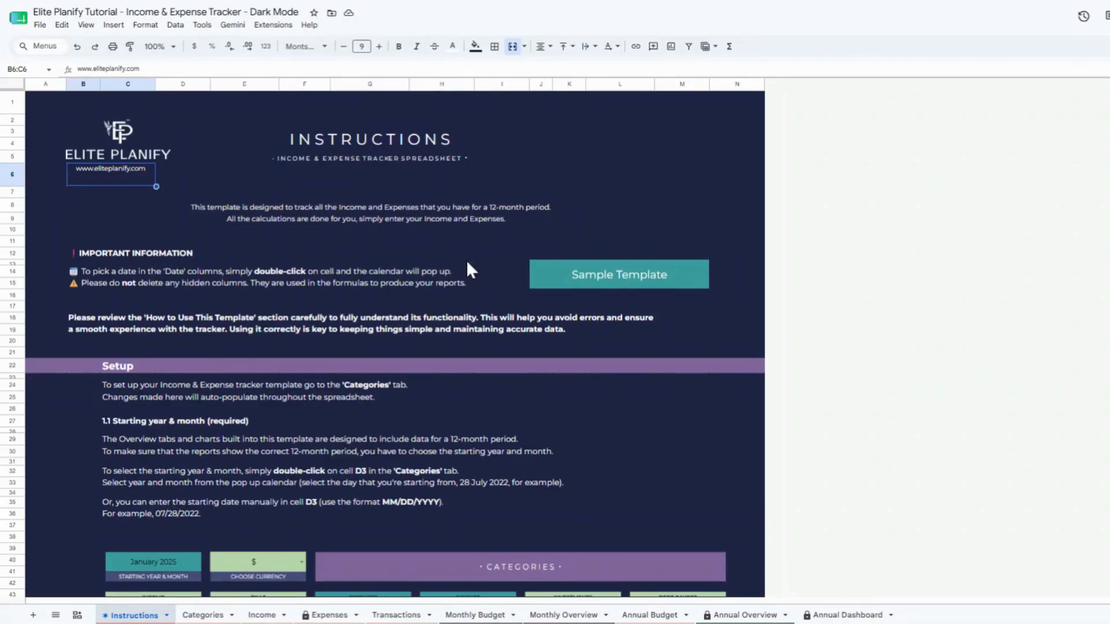
mouse_move(586, 283)
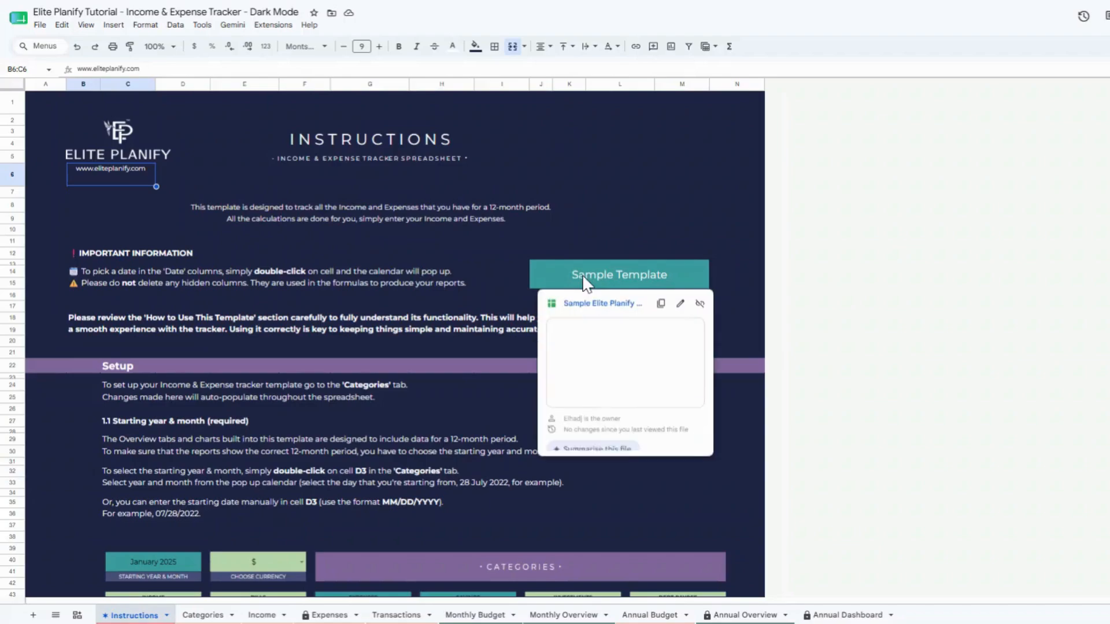
left_click(586, 283)
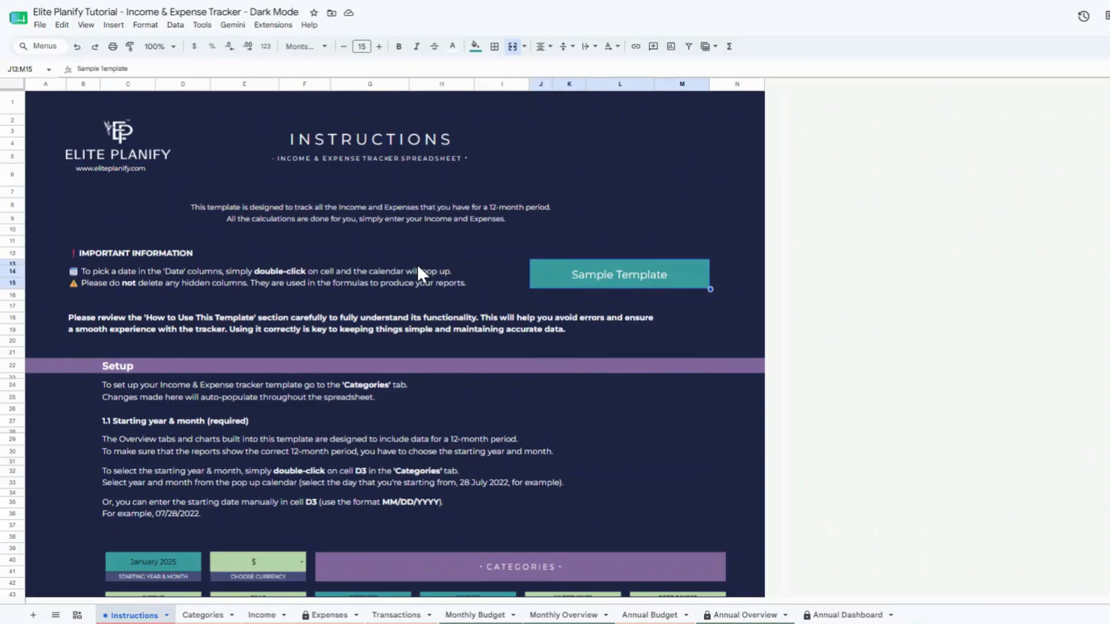
Step: Review the Instructions sheet from the Setup section through the overview and budget sections down to the support contact details
scroll(412, 270, "down", 5)
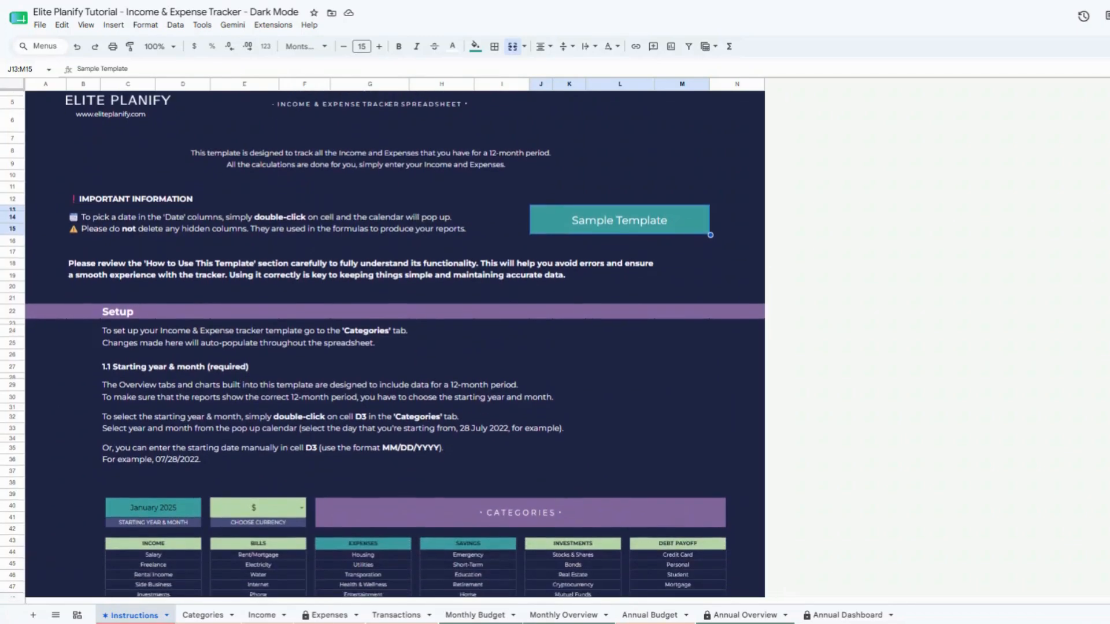
scroll(395, 341, "down", 12)
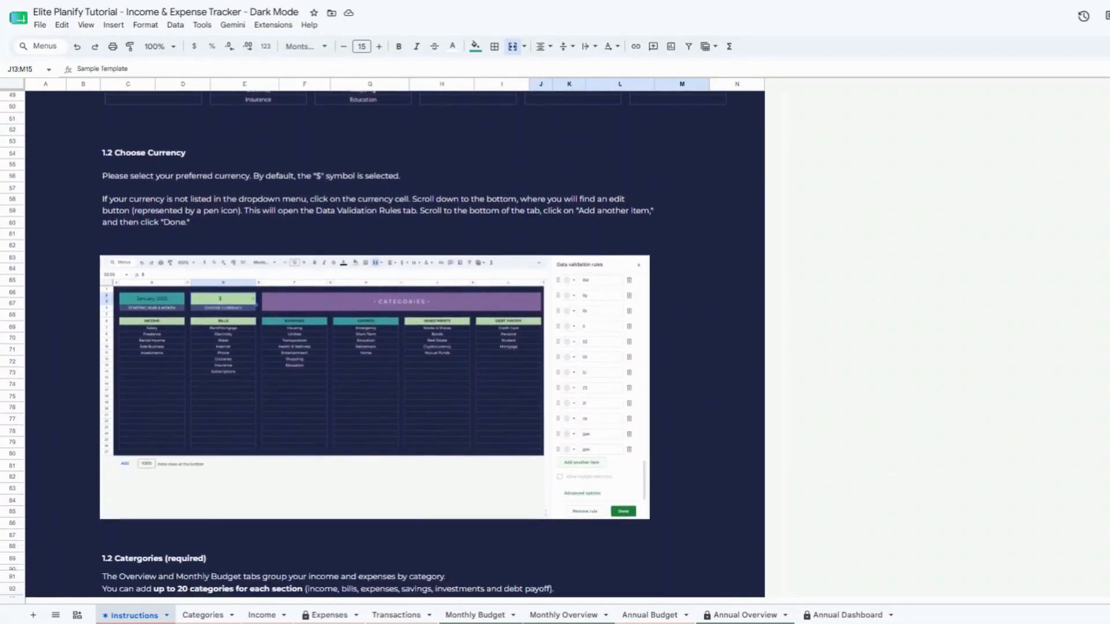
scroll(382, 344, "down", 13)
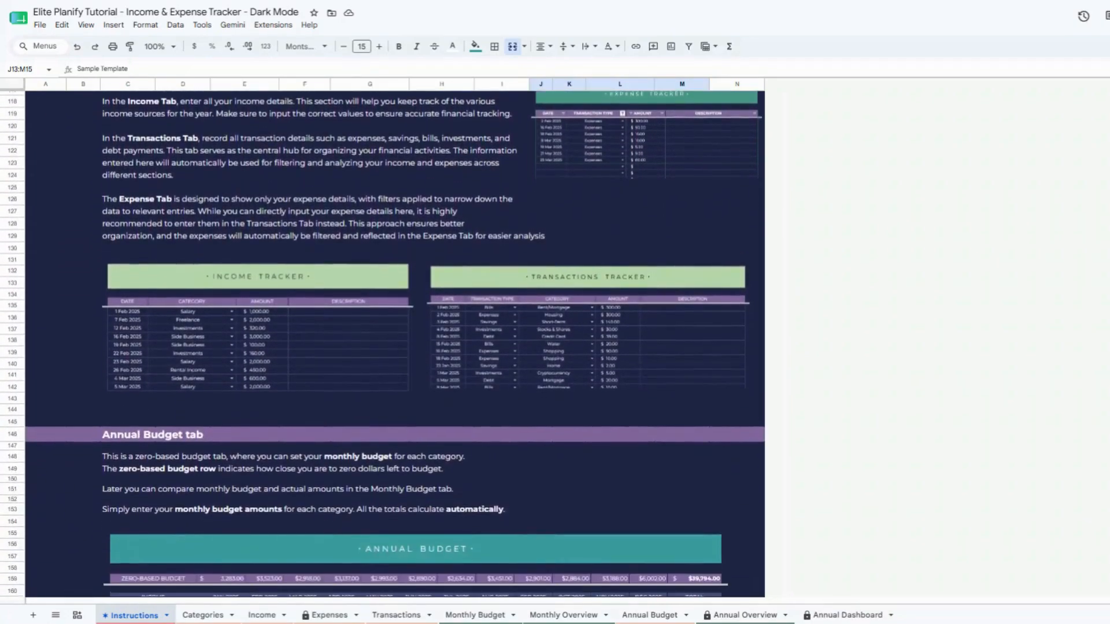
scroll(395, 341, "down", 18)
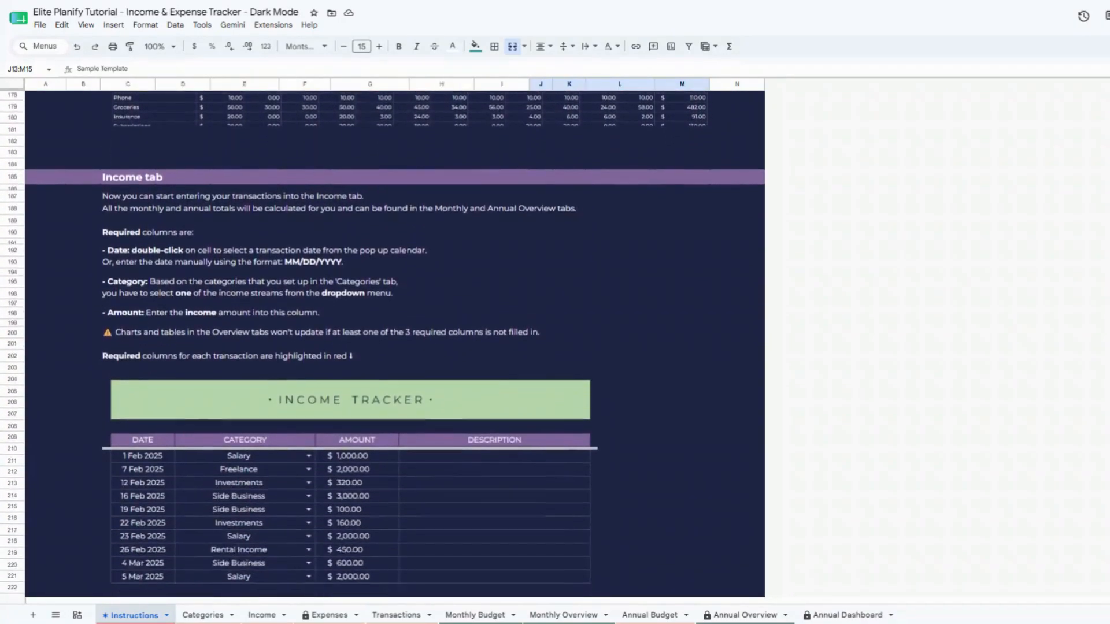
scroll(304, 341, "down", 10)
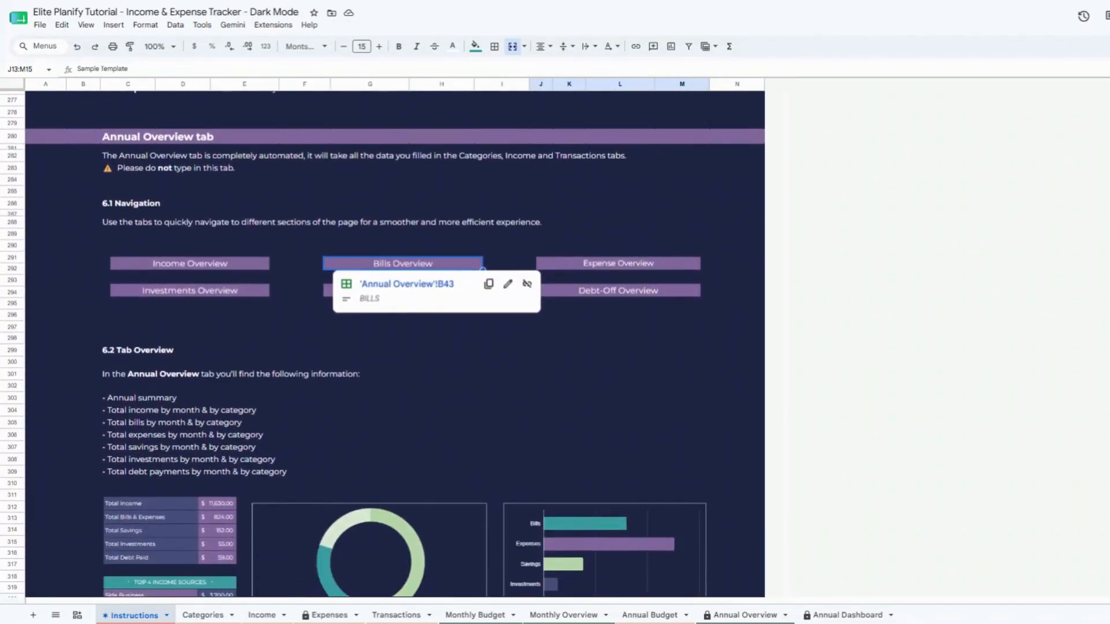
left_click(231, 254)
scroll(228, 249, "down", 5)
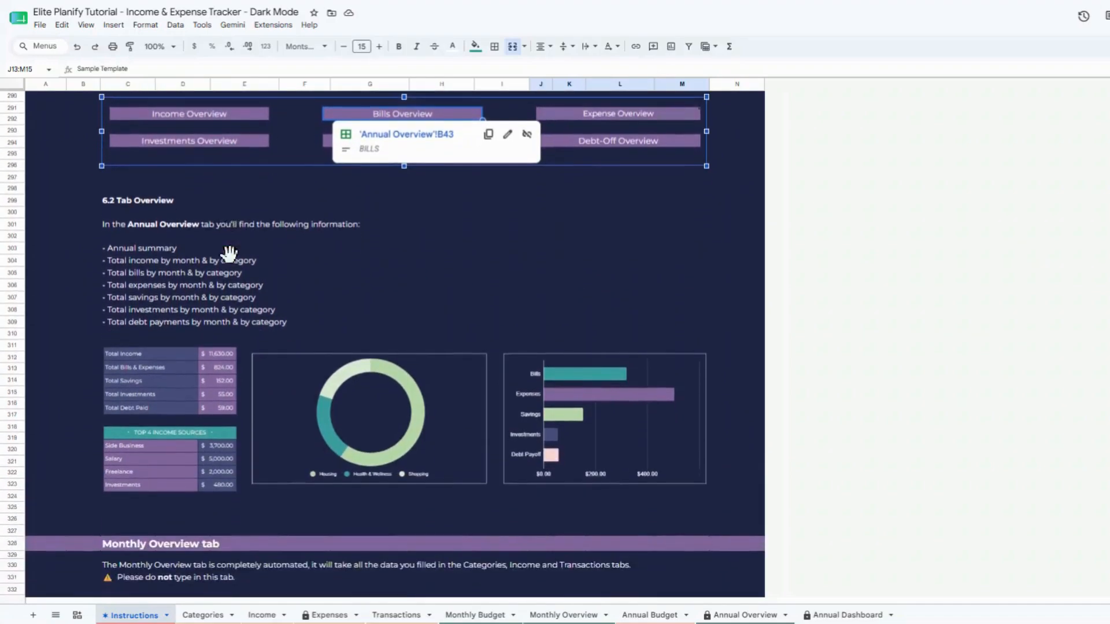
scroll(186, 307, "up", 3)
scroll(187, 310, "down", 20)
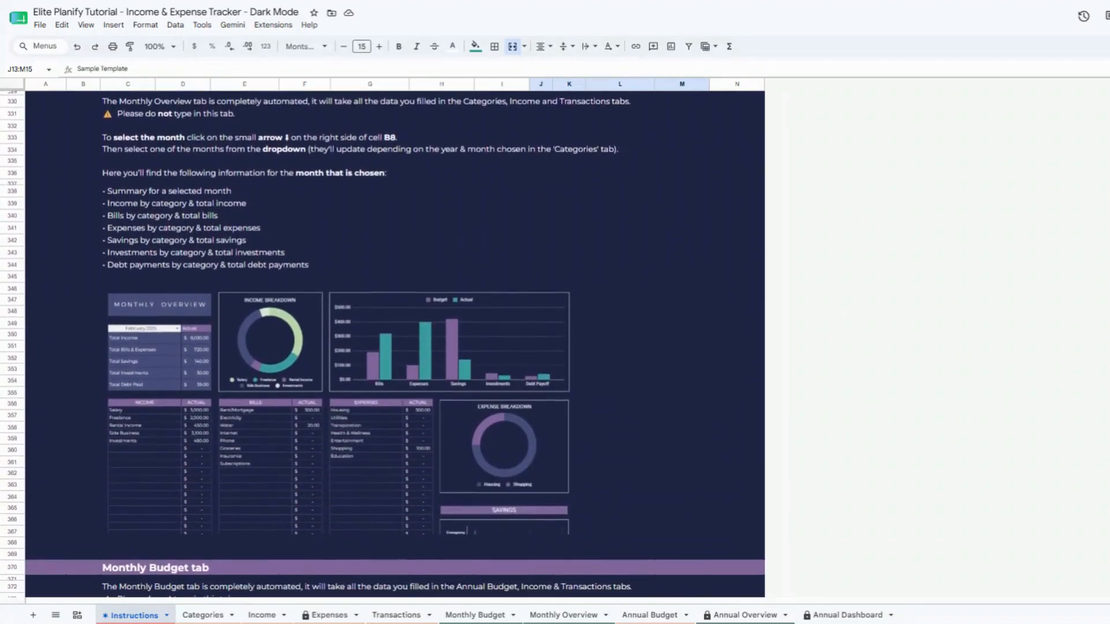
scroll(395, 330, "down", 18)
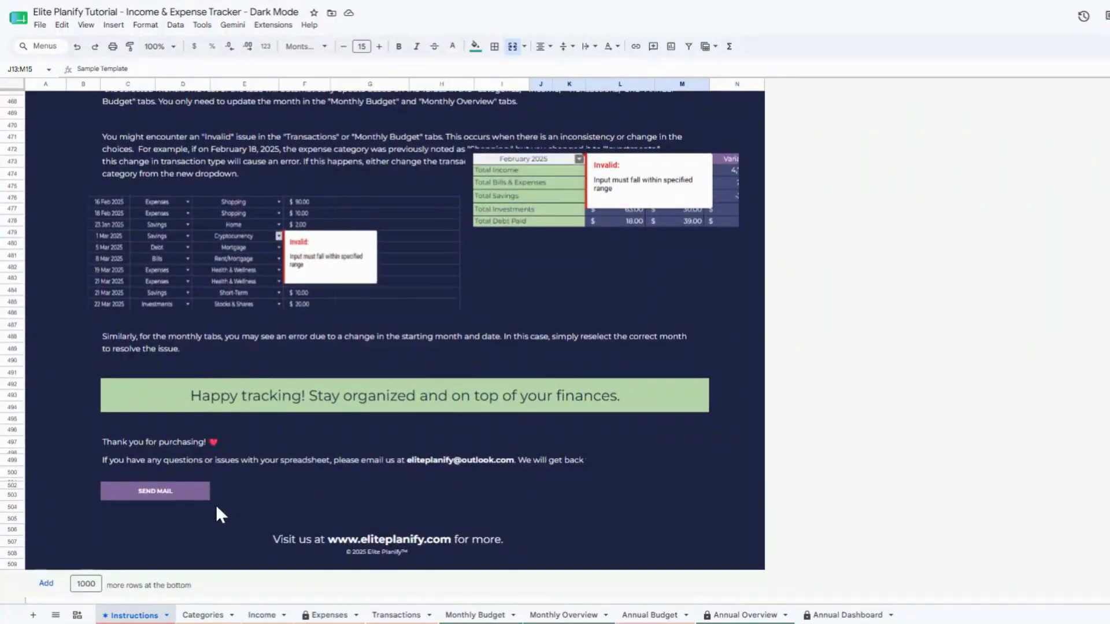
left_click(158, 495)
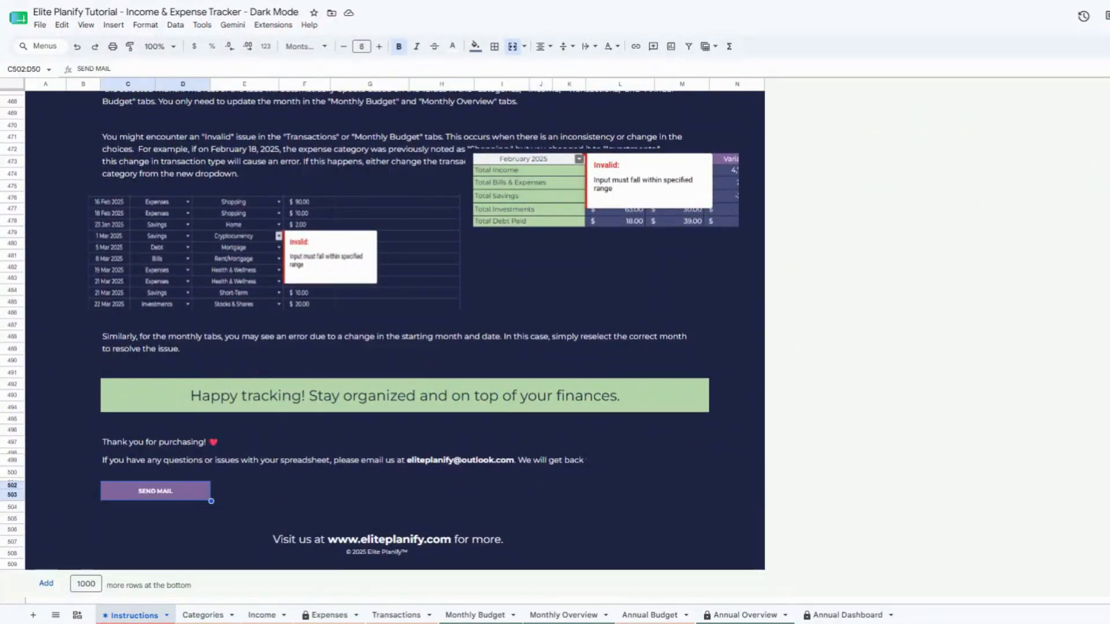
left_click(441, 460)
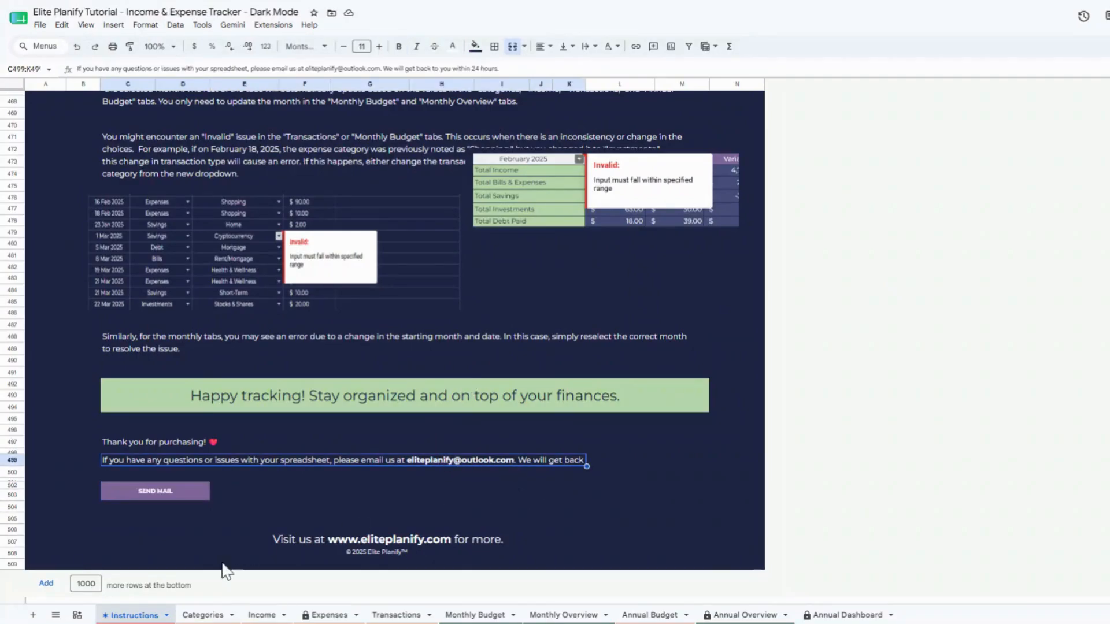
Step: On the Categories sheet, set the starting year and month to July 2026 by picking 1 July 2026
left_click(202, 615)
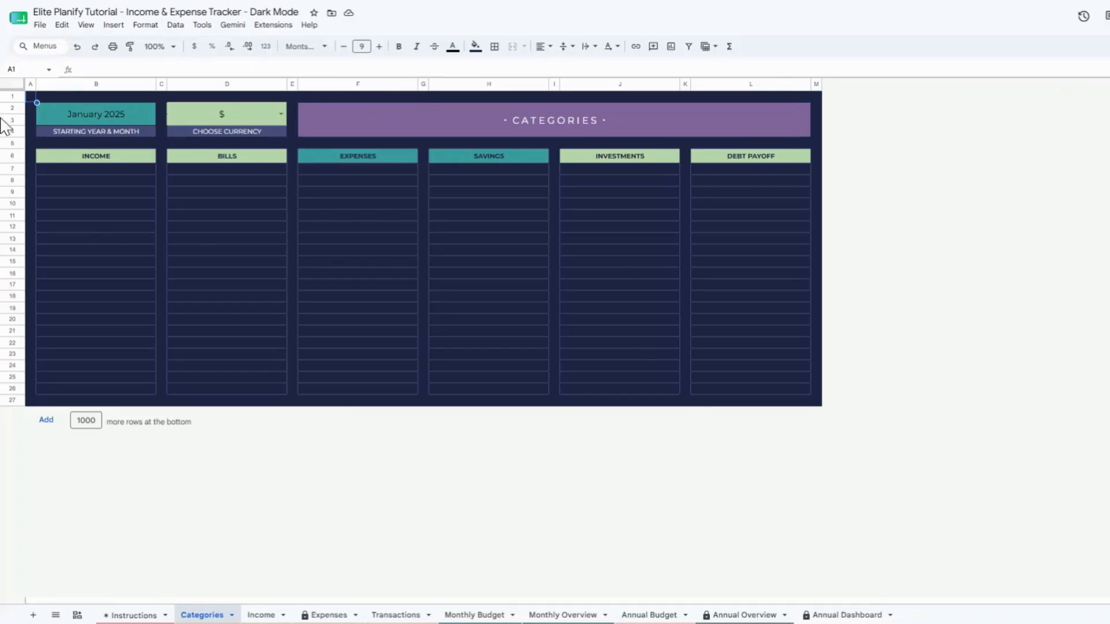
left_click(122, 123)
double_click(137, 104)
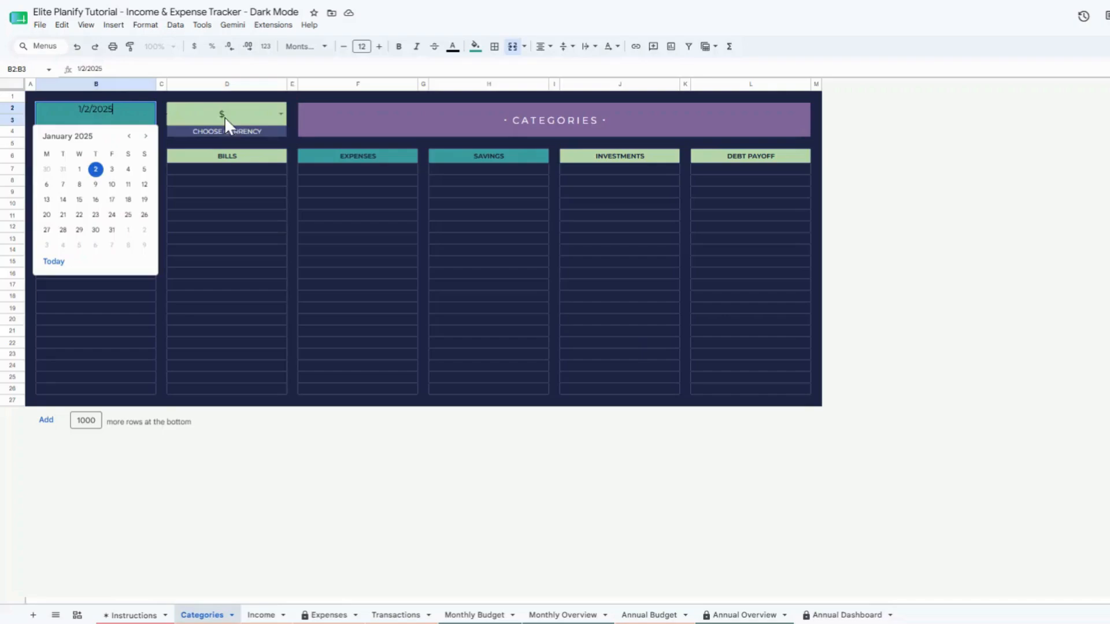
left_click(146, 136)
left_click(145, 136)
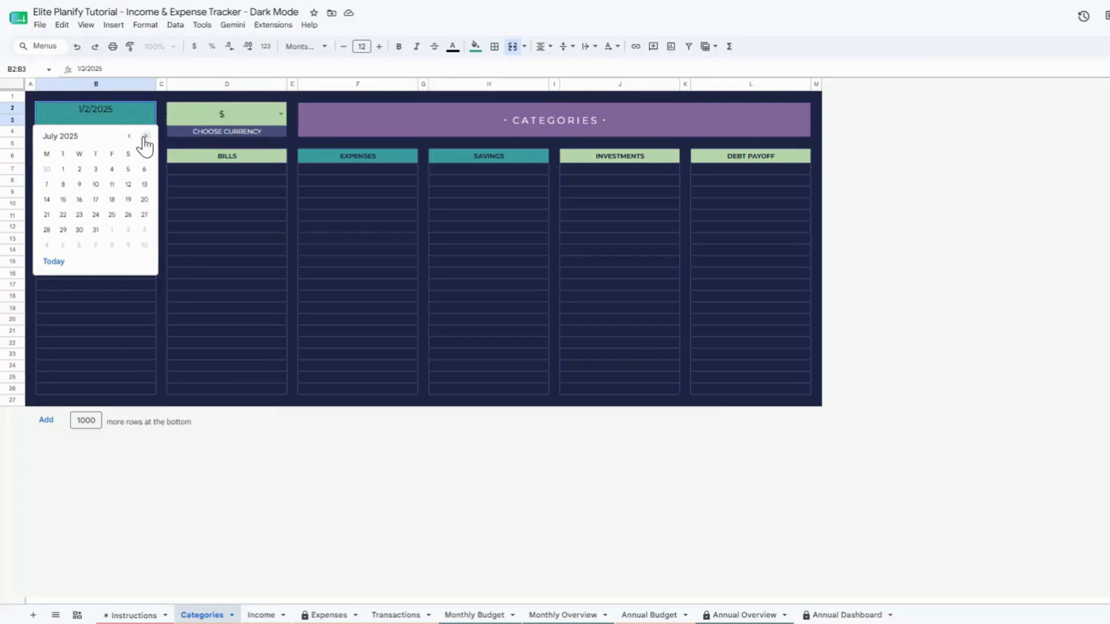
left_click(145, 136)
left_click(145, 137)
left_click(145, 137)
left_click(146, 137)
left_click(145, 136)
left_click(145, 136)
left_click(145, 137)
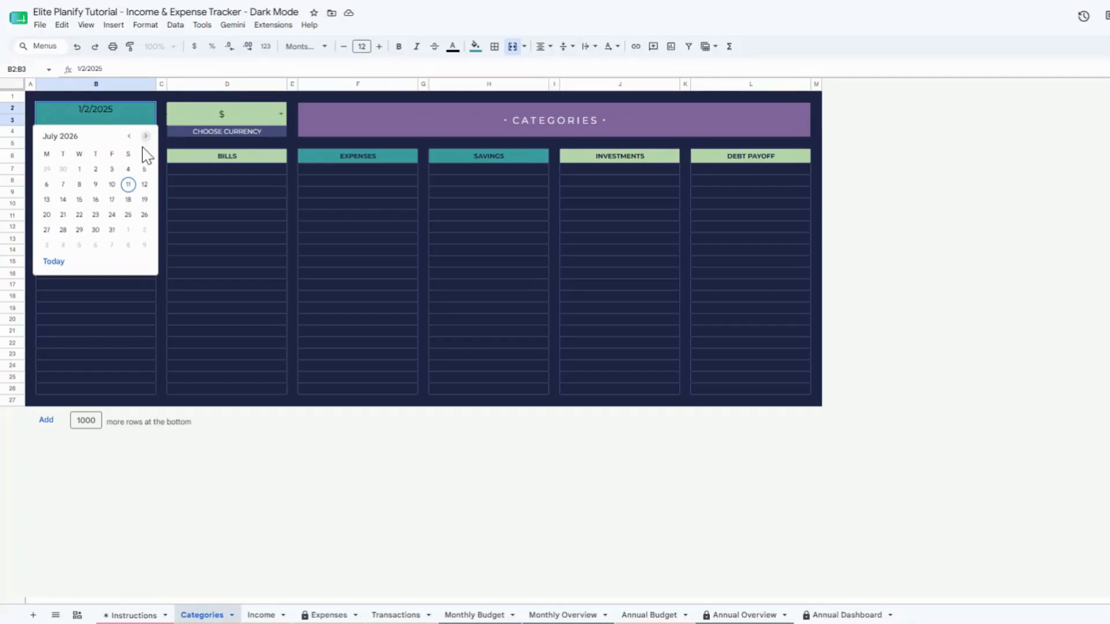
left_click(79, 170)
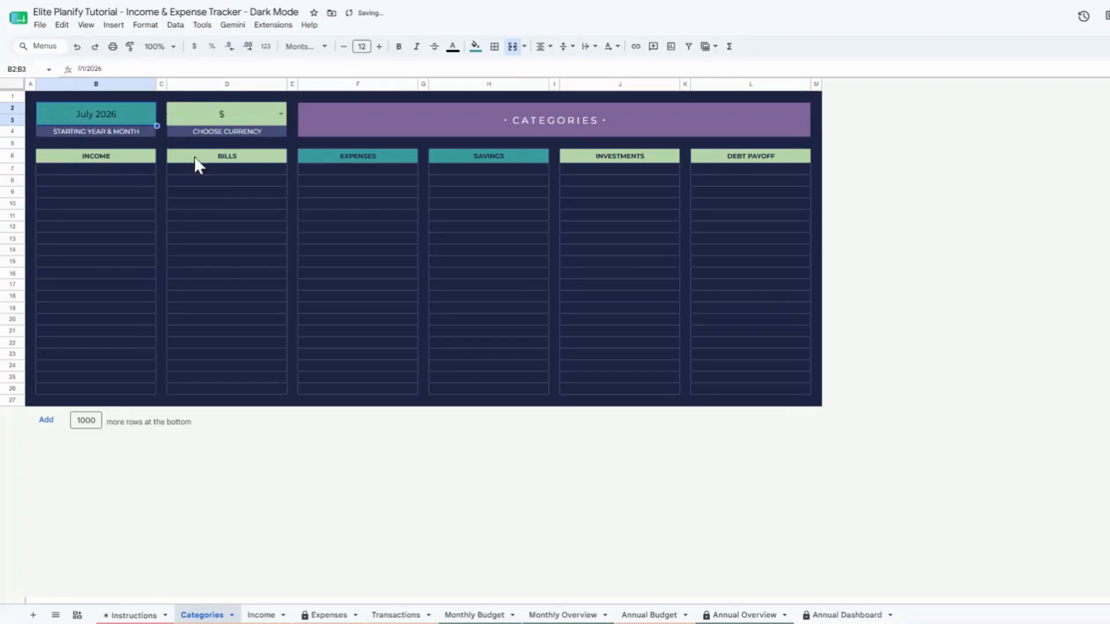
Step: Try the ₱ and € symbols as the tracker's currency, and set the currency back to $
left_click(281, 114)
left_click(208, 221)
left_click(281, 114)
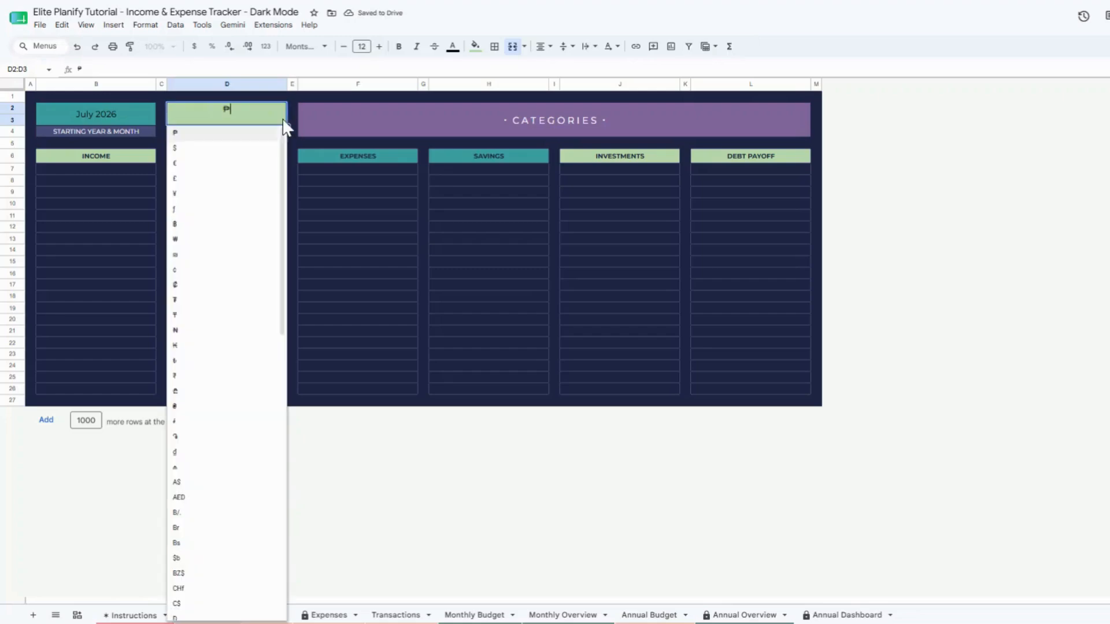
left_click(194, 153)
left_click(281, 115)
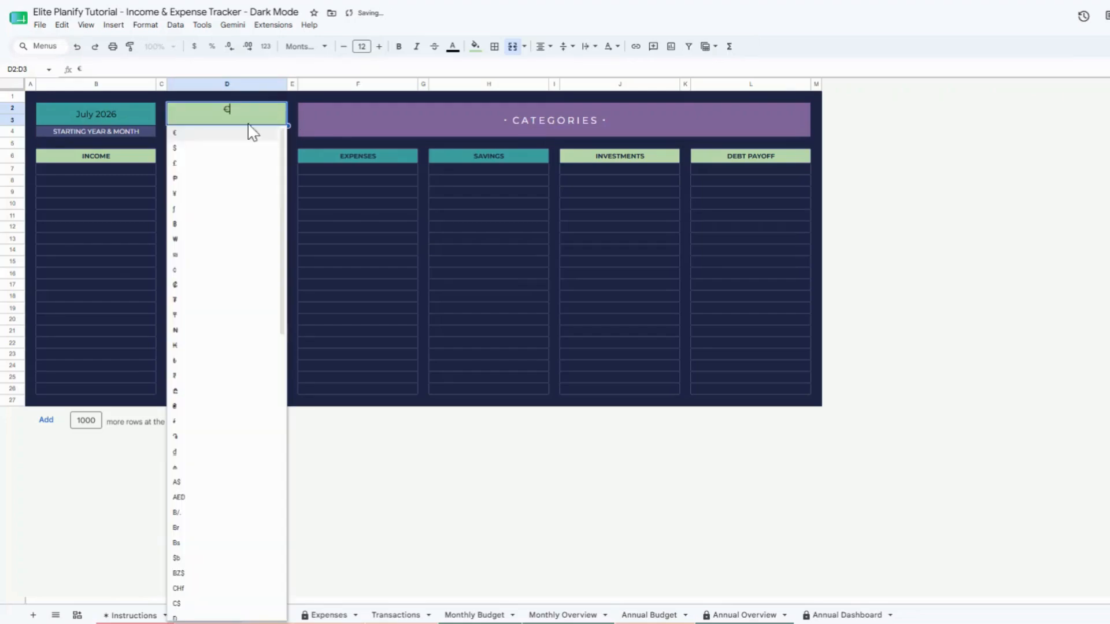
left_click(182, 149)
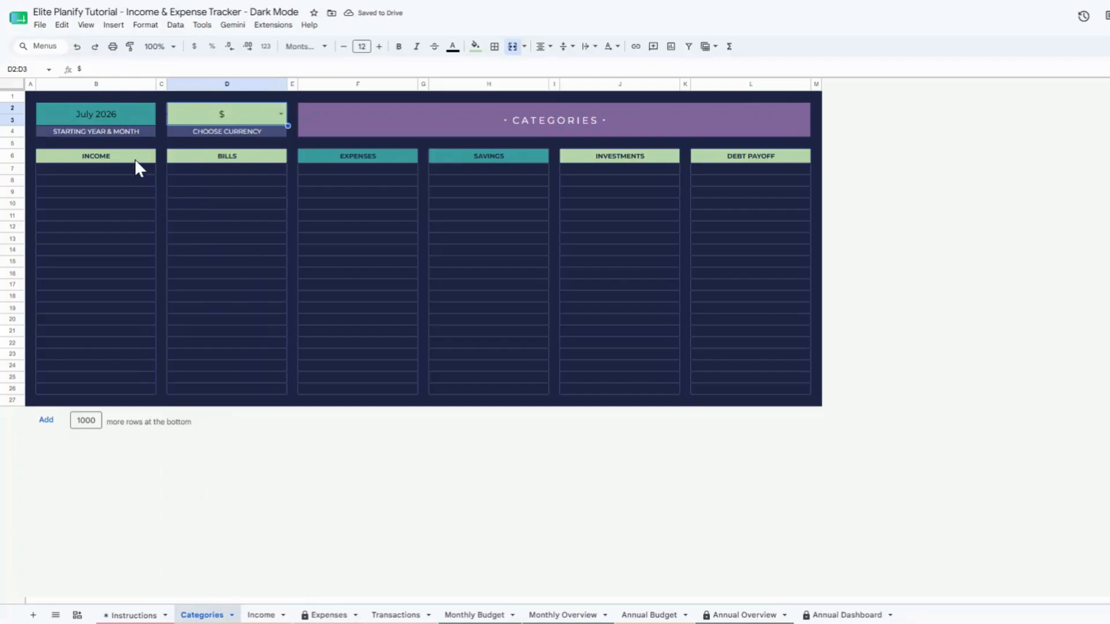
Step: Fill the Income category list with Salary 1, Freelance and Business, starting in cell B7
left_click(127, 173)
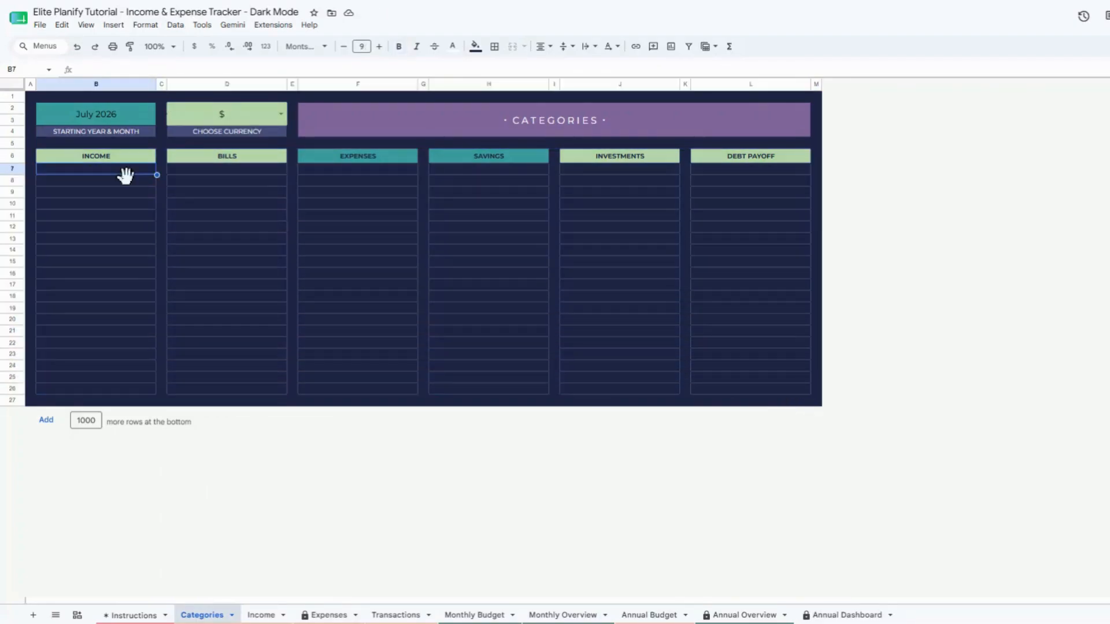
type("Salary 1")
key("Return")
type("S")
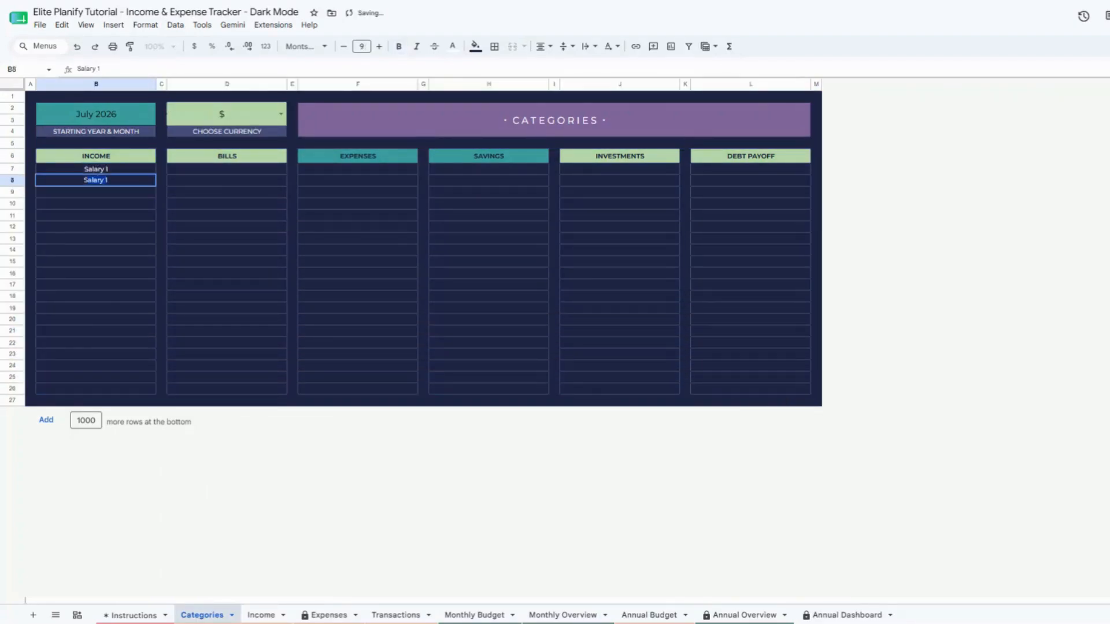
key("BackSpace")
type("Freelance")
key("Return")
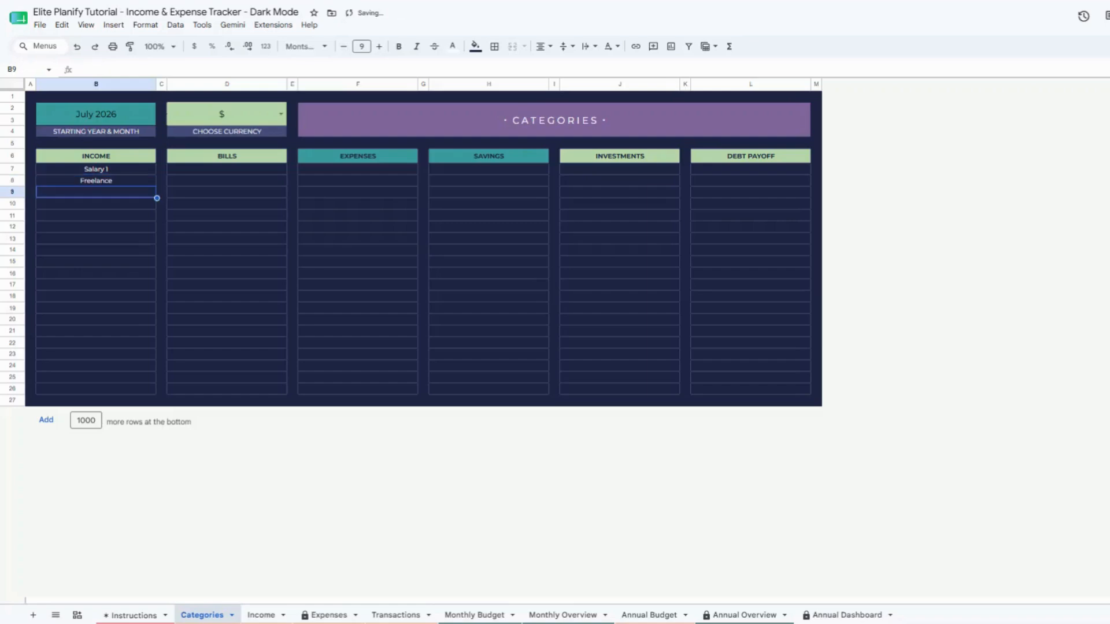
type("Business")
key("Return")
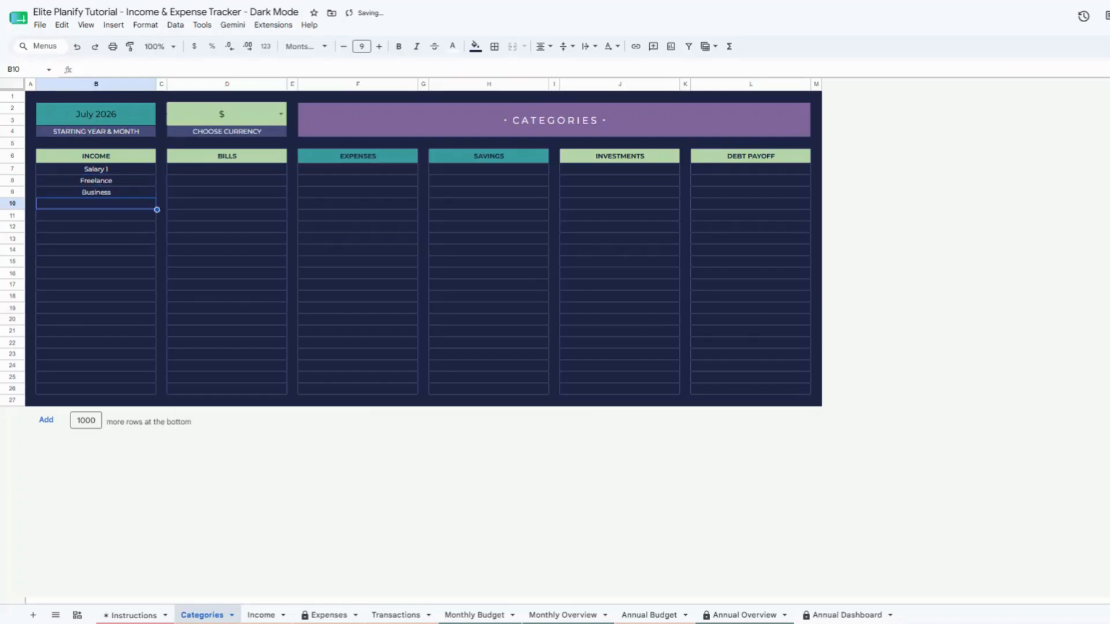
Step: Fill the Bills category list with Water, Electricity and Rent, starting in cell D7
left_click(213, 169)
type("Water")
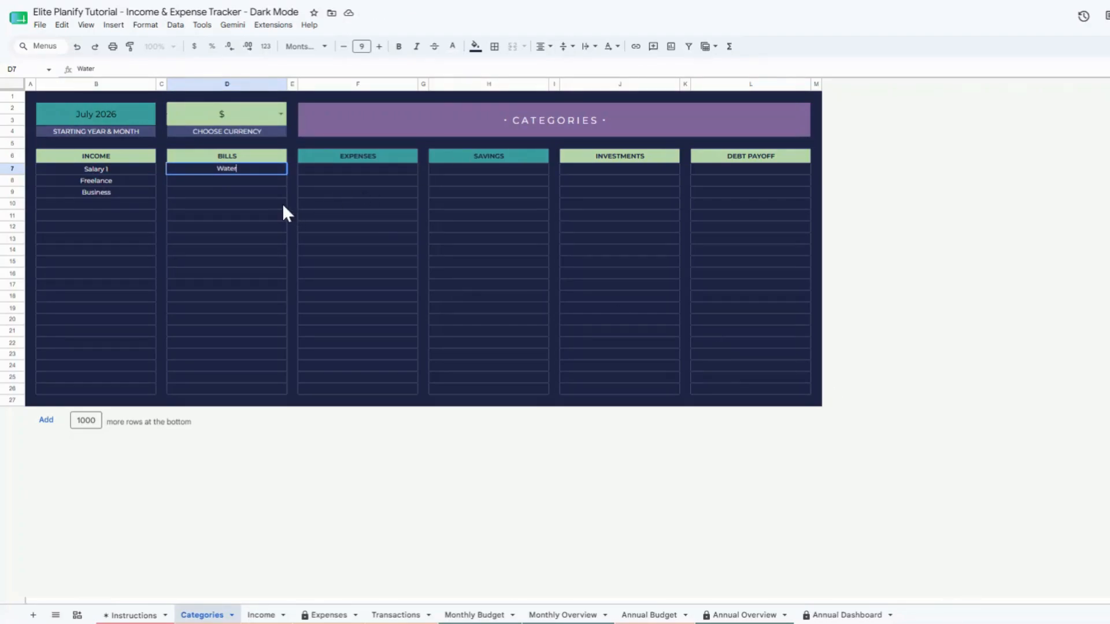
key("Return")
type("Electricity")
key("Return")
type("Rent")
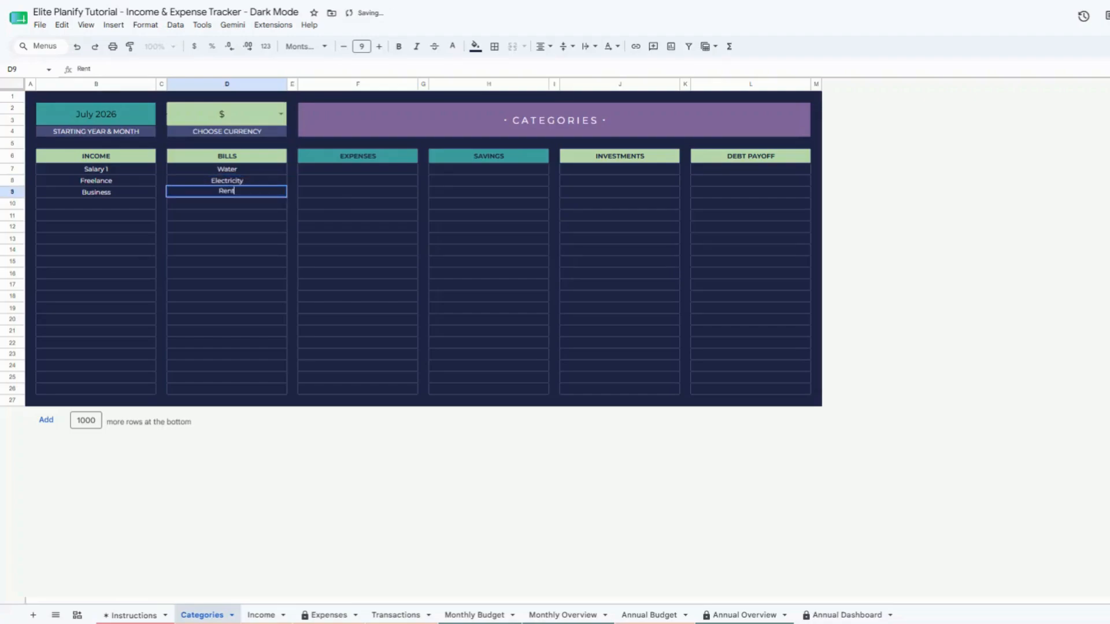
key("Return")
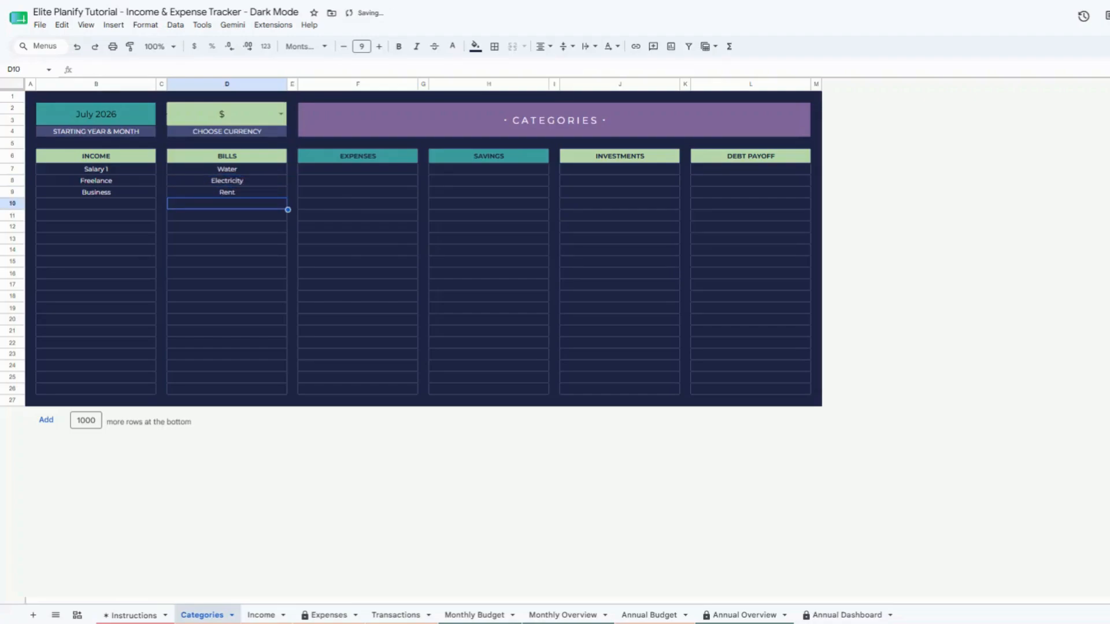
Step: Fill the Expenses category list with Groceries, Courses and Skincare, starting in cell F7
left_click(342, 170)
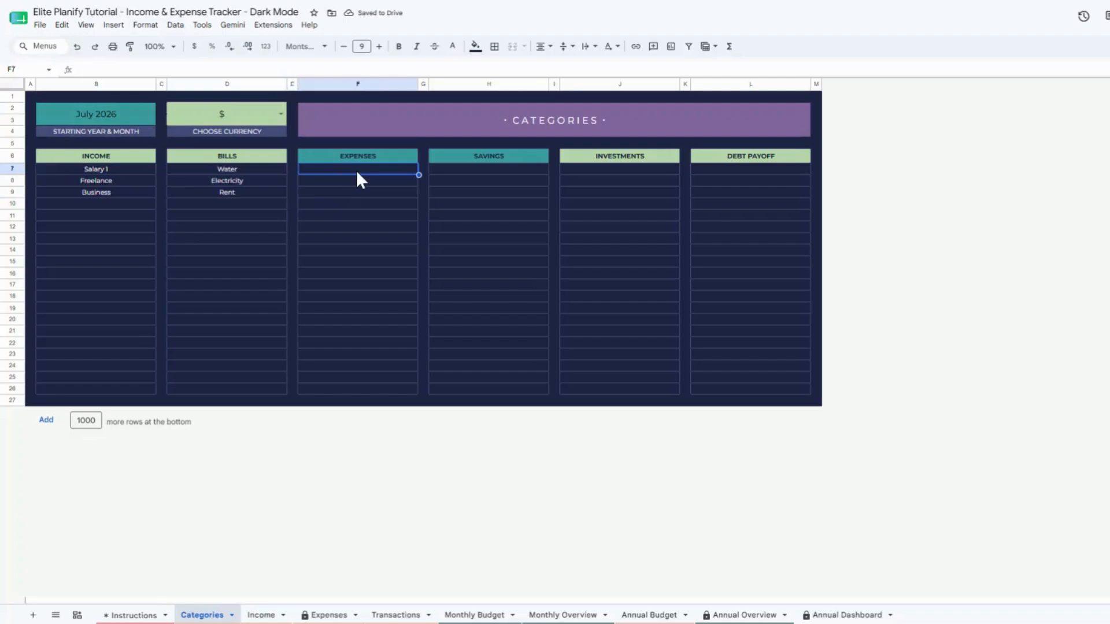
type("Groceries")
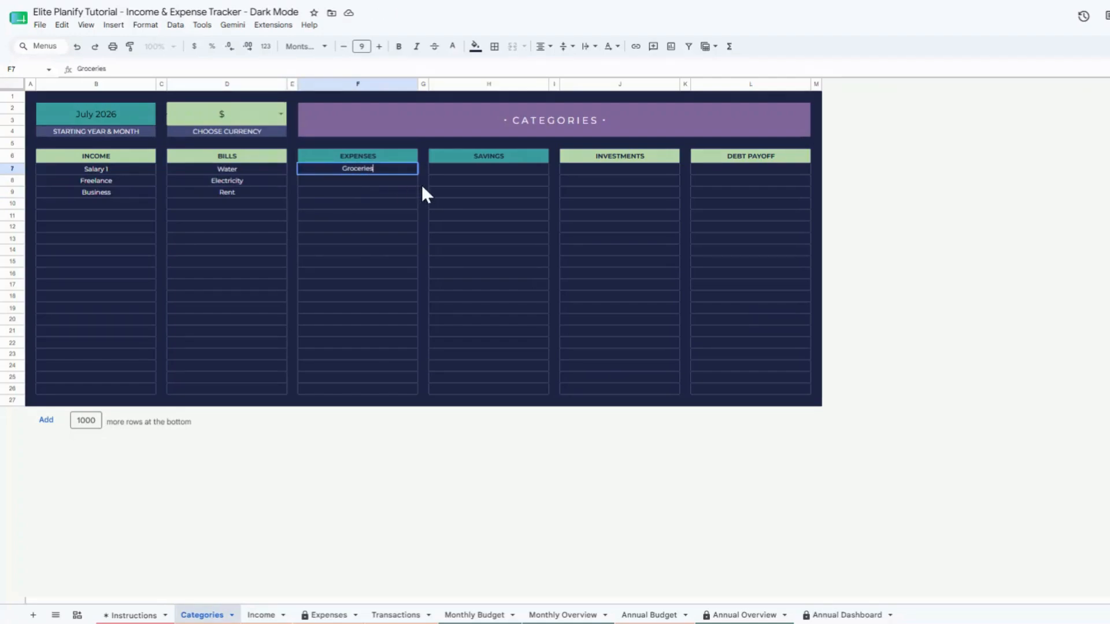
key("Return")
type("Courses")
key("Return")
type("Skincre")
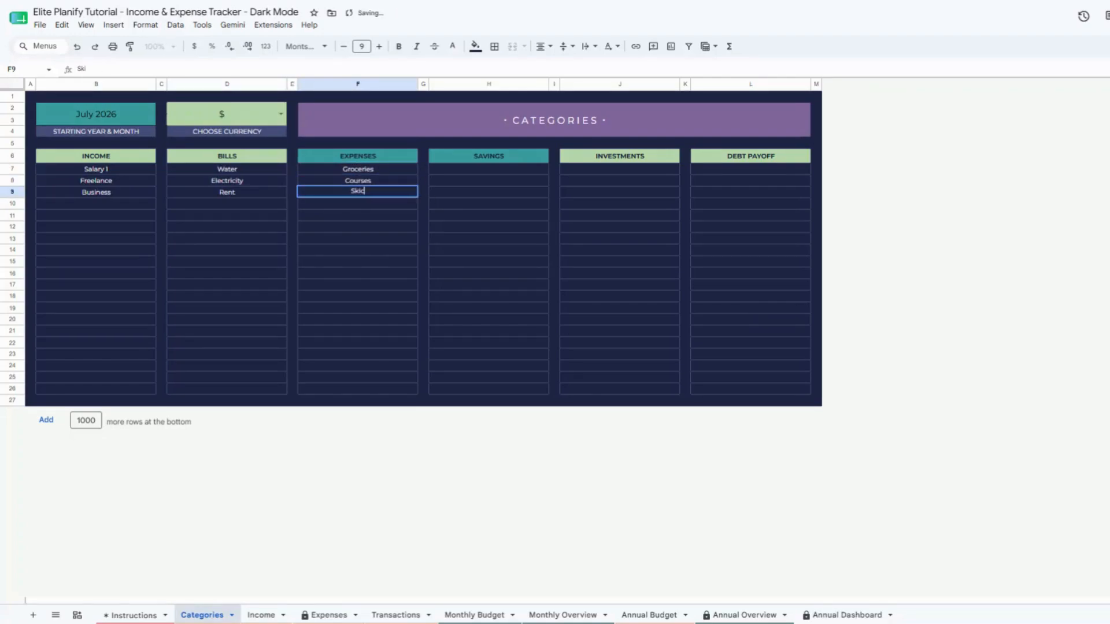
key("BackSpace")
key("BackSpace")
key("BackSpace")
key("BackSpace")
key("BackSpace")
key("BackSpace")
key("BackSpace")
type("Skincare")
key("Return")
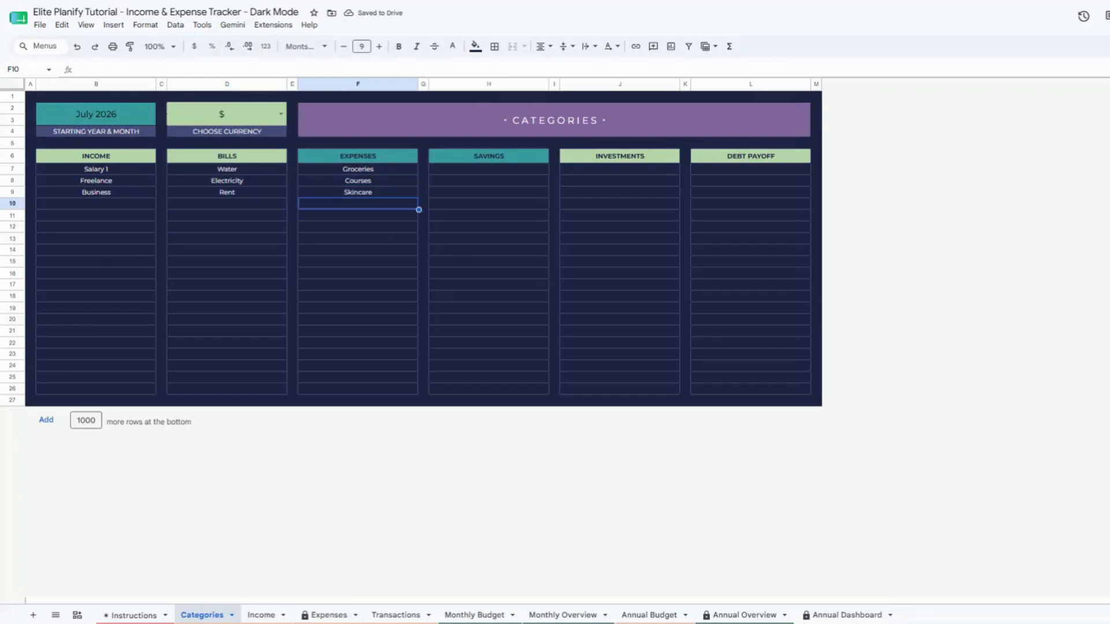
Step: Fill the Savings category list with House and Startup, starting in cell H7
left_click(474, 176)
type("House")
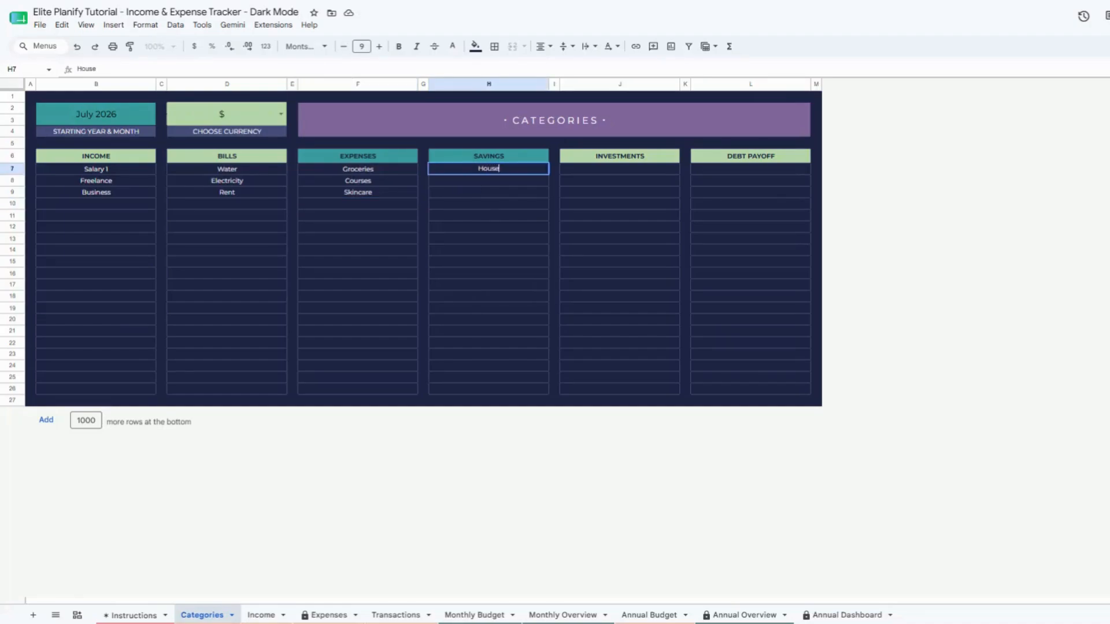
key("Return")
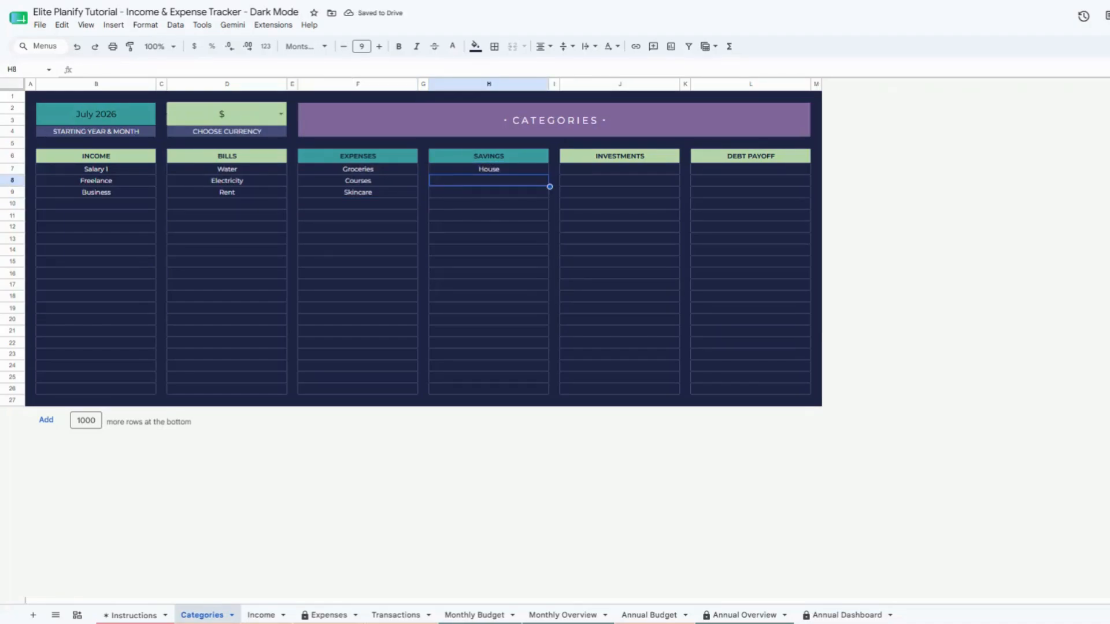
type("EStartup")
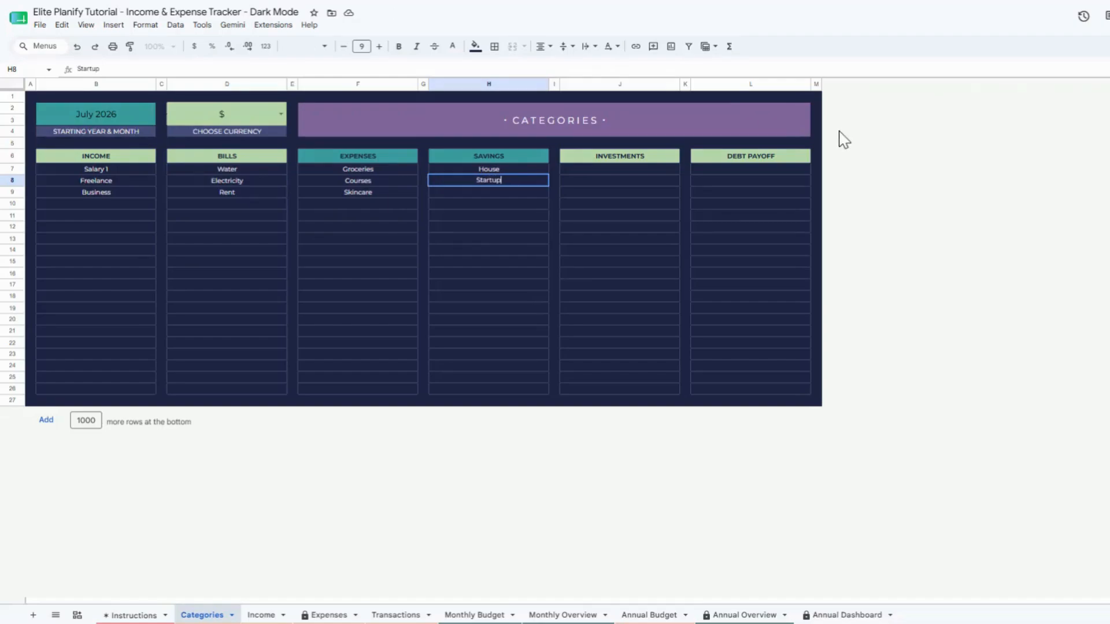
key("Return")
Step: Add Property 1 as the first Investments category in cell J7
left_click(650, 171)
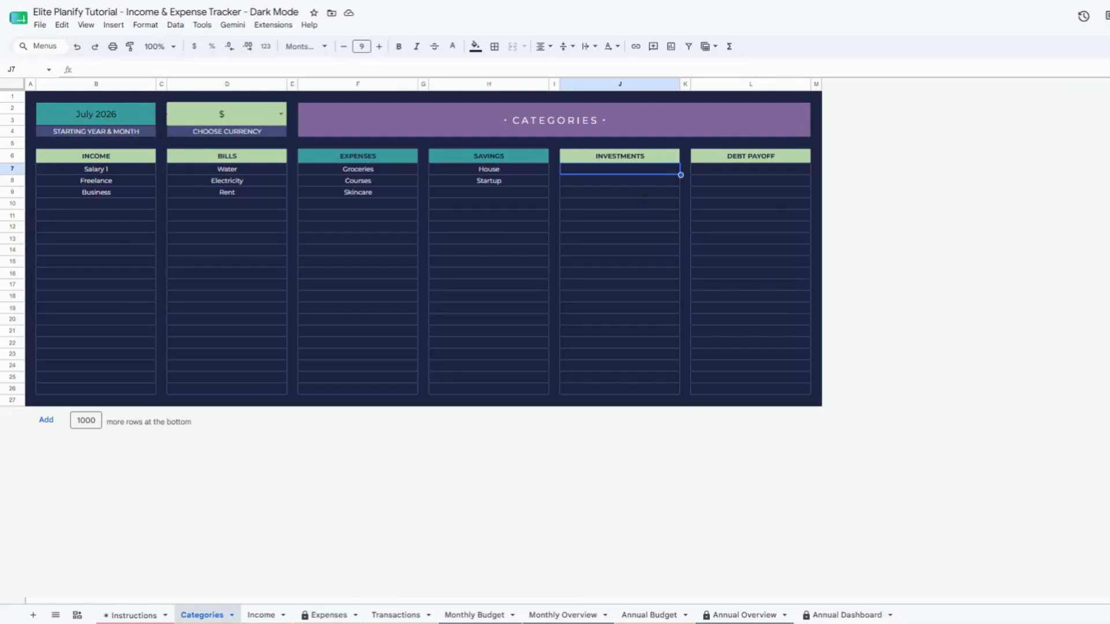
type("St")
key("BackSpace")
key("BackSpace")
type("P")
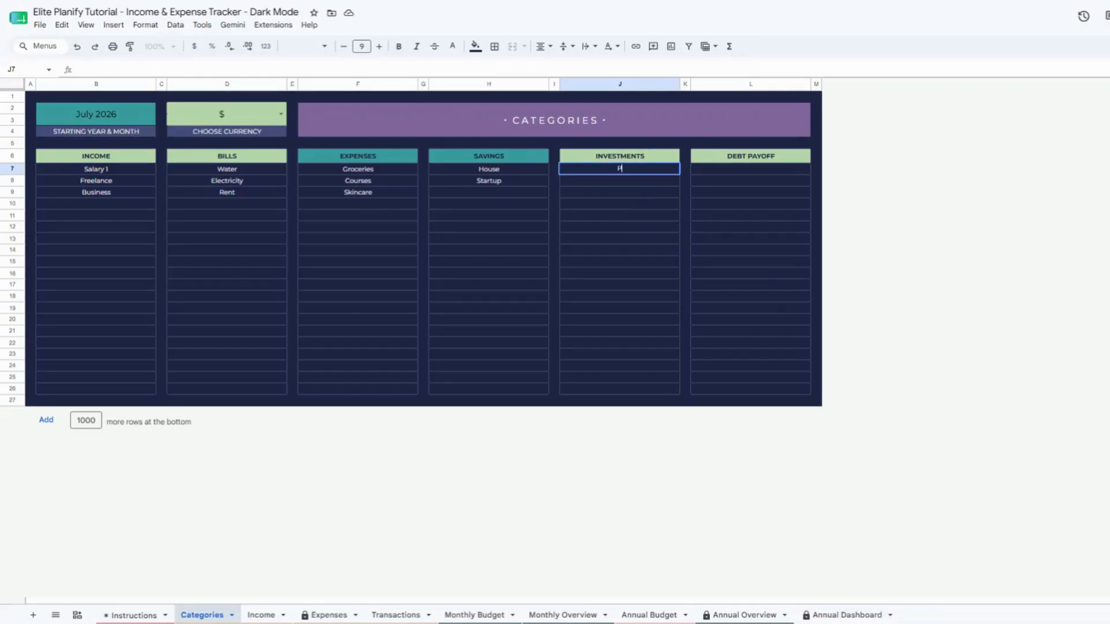
type("roprrtu")
key("BackSpace")
type("y 1")
key("Return")
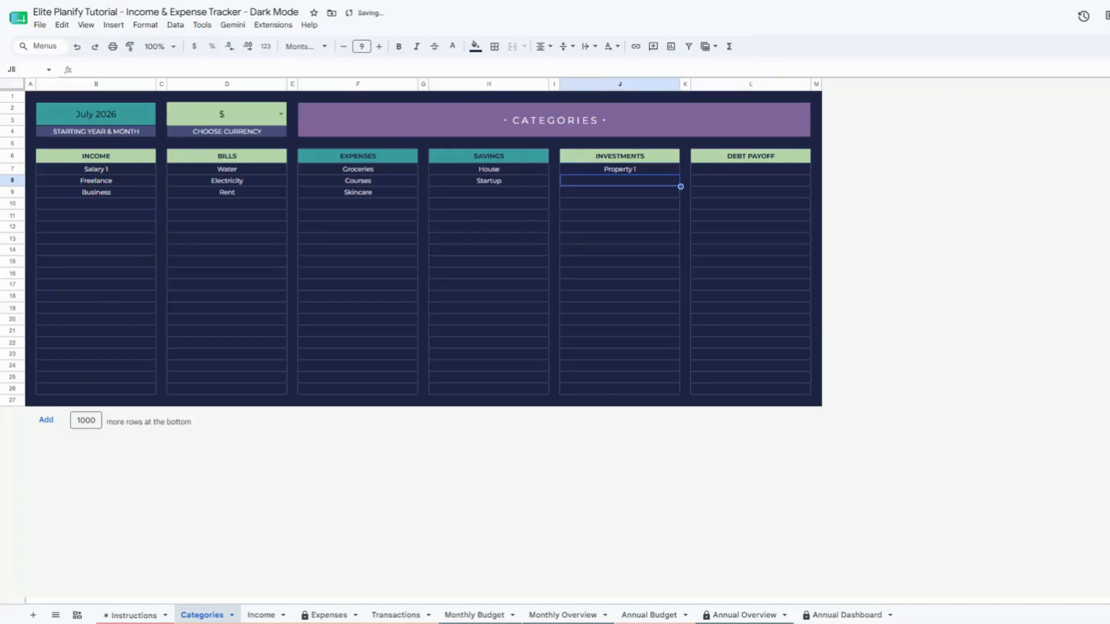
Step: Fill the Debt Payoff category list with Education, Car and Insurance, starting in cell L7
left_click(710, 175)
type("Educ")
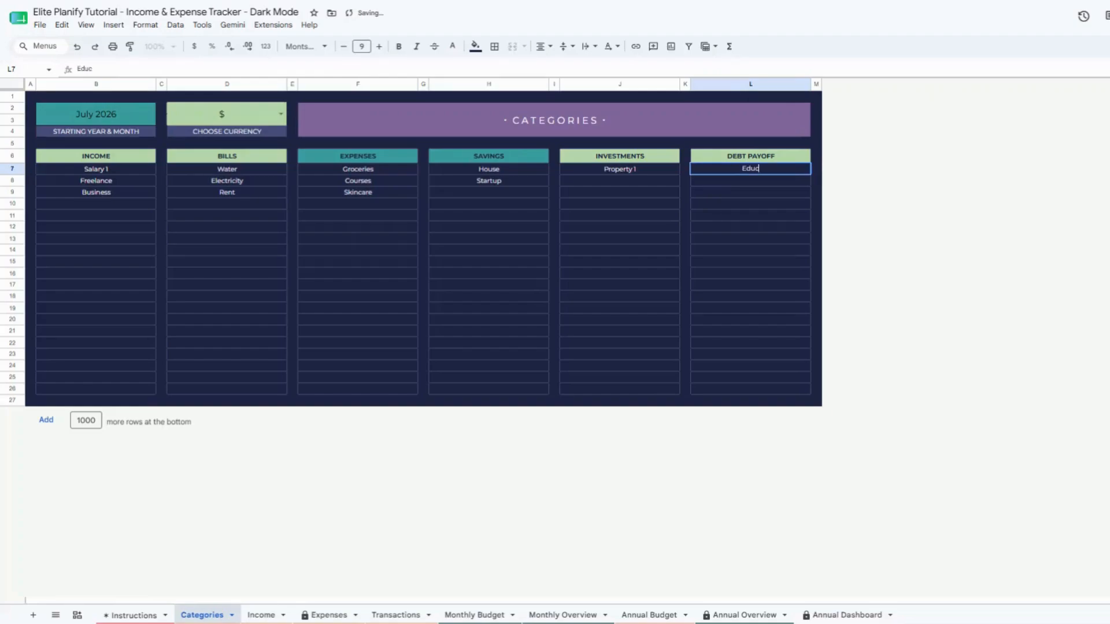
type("ation")
key("Return")
type("L")
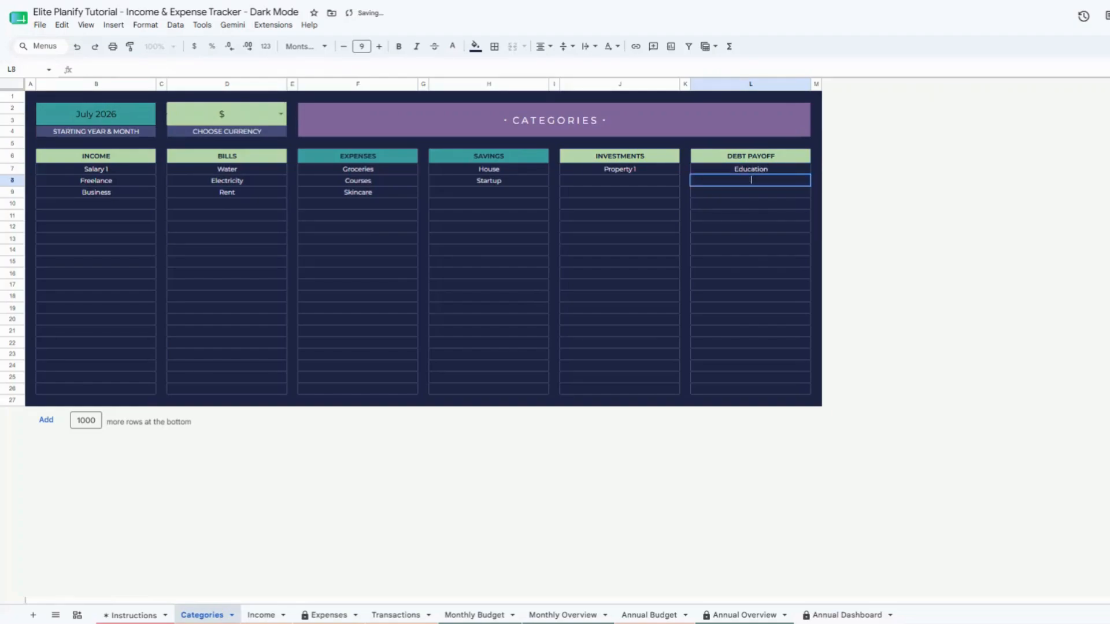
type("Car")
key("Return")
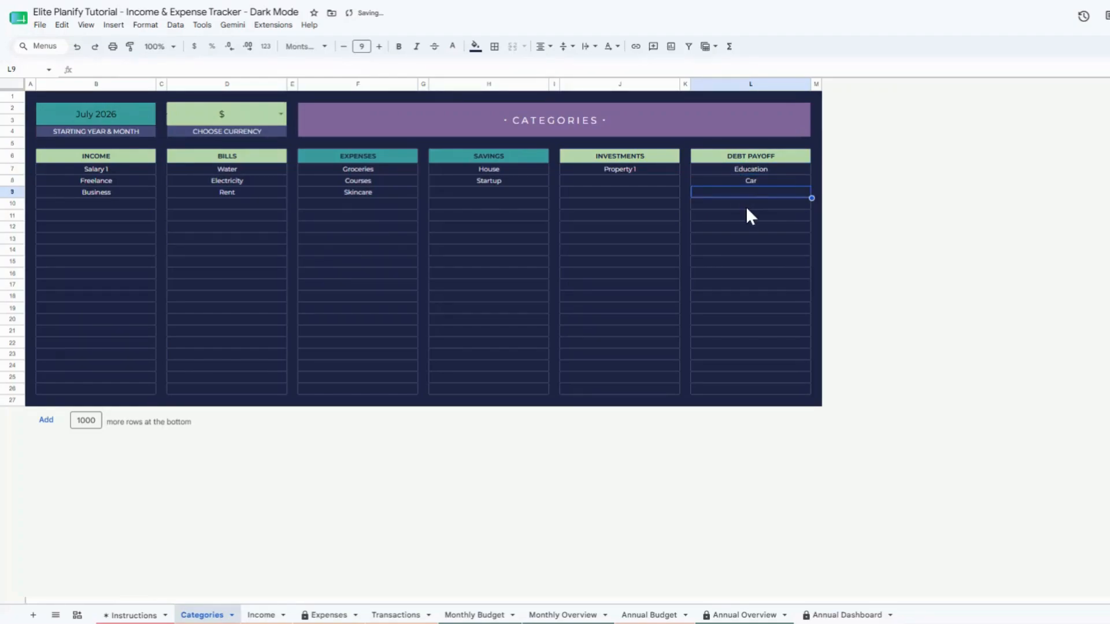
type("Insurance")
key("Return")
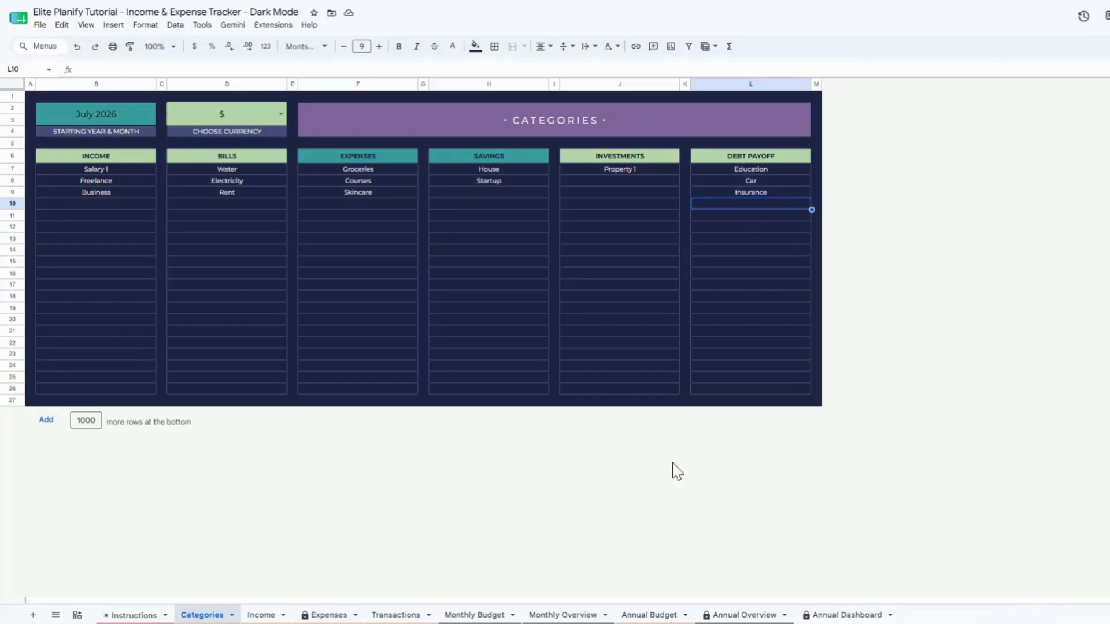
Step: In the Income sheet, enter the dates 11 Jul 2026, 30 Jun 2026 and 8 Aug 2026 in cells D7 to D9
left_click(259, 615)
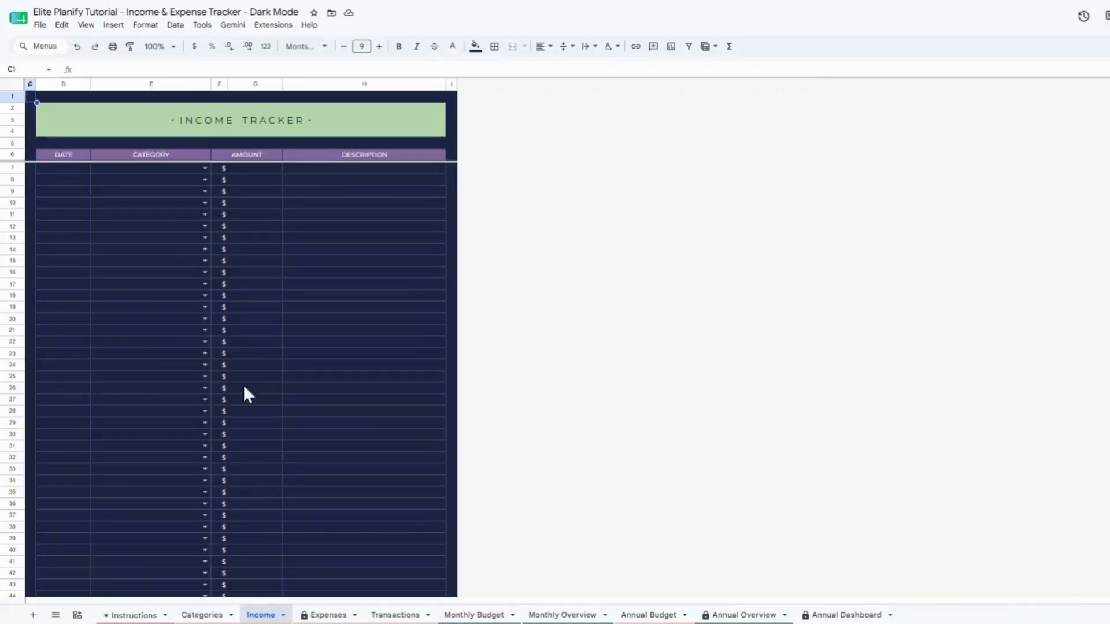
double_click(57, 170)
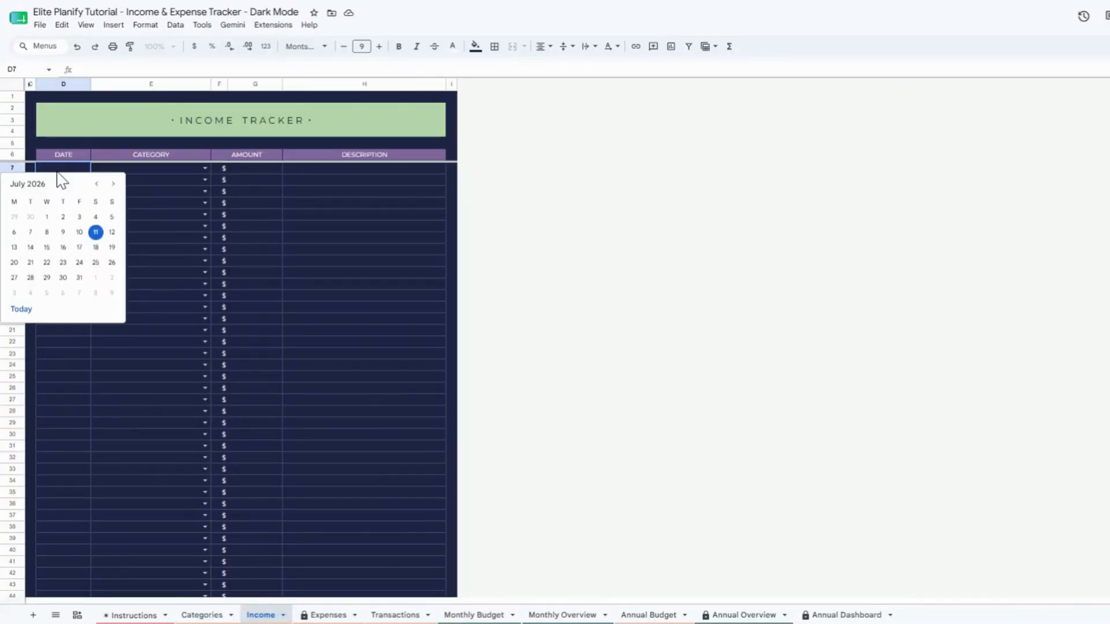
left_click(32, 99)
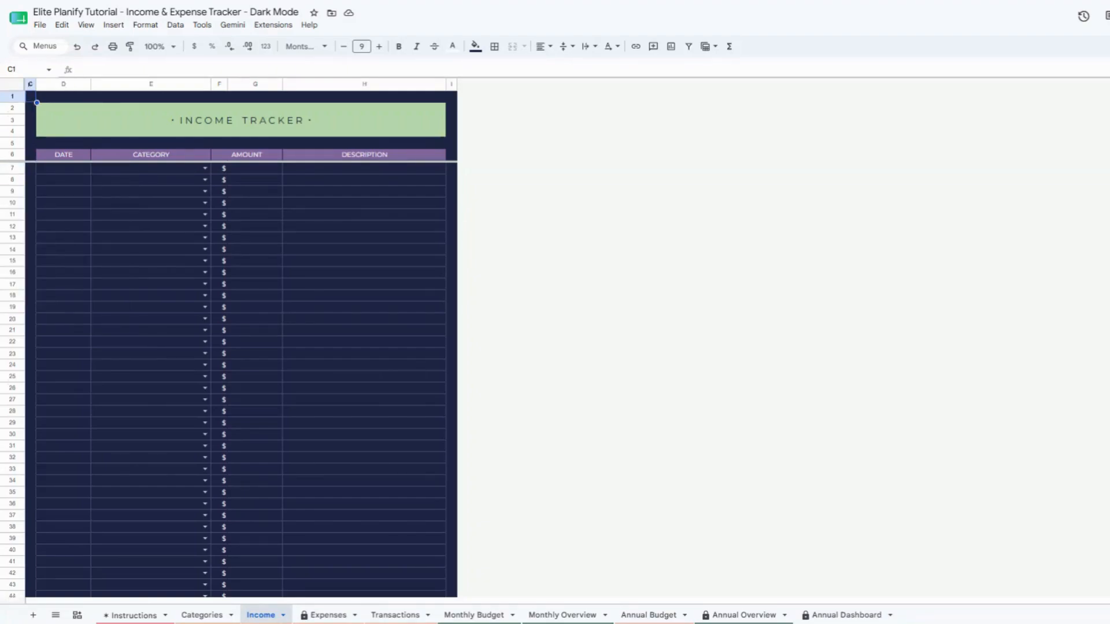
double_click(78, 168)
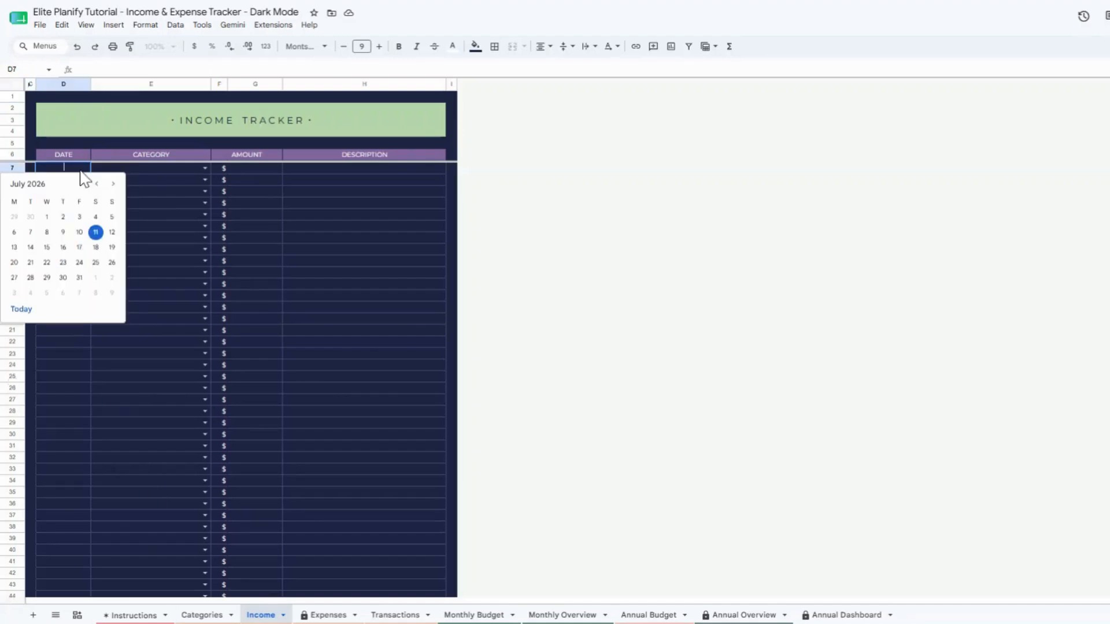
left_click(96, 232)
key("Return")
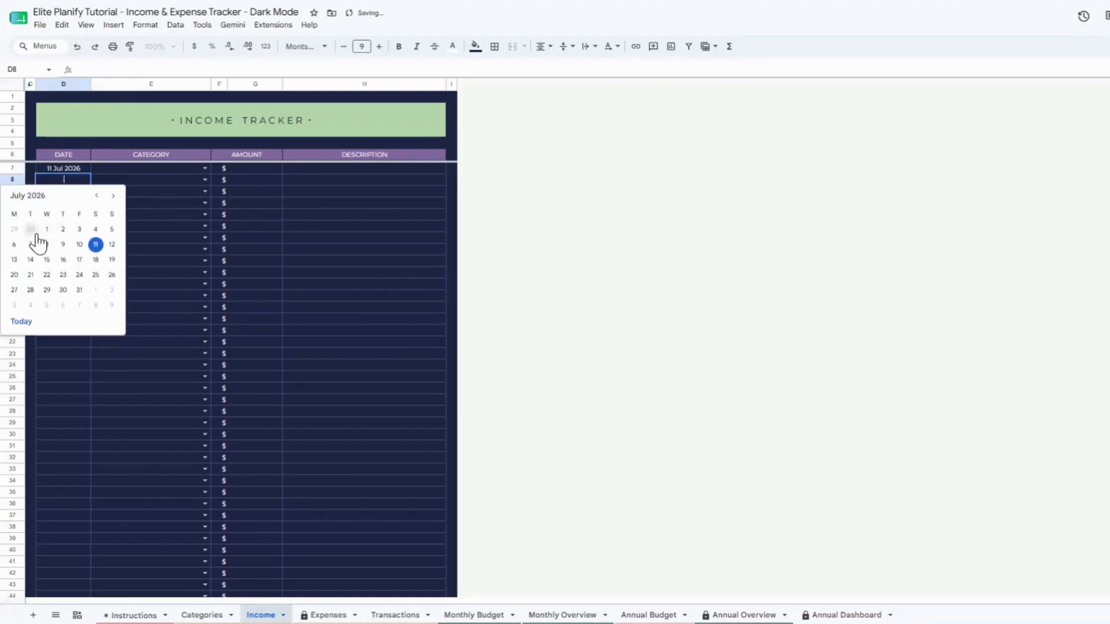
left_click(31, 228)
double_click(85, 193)
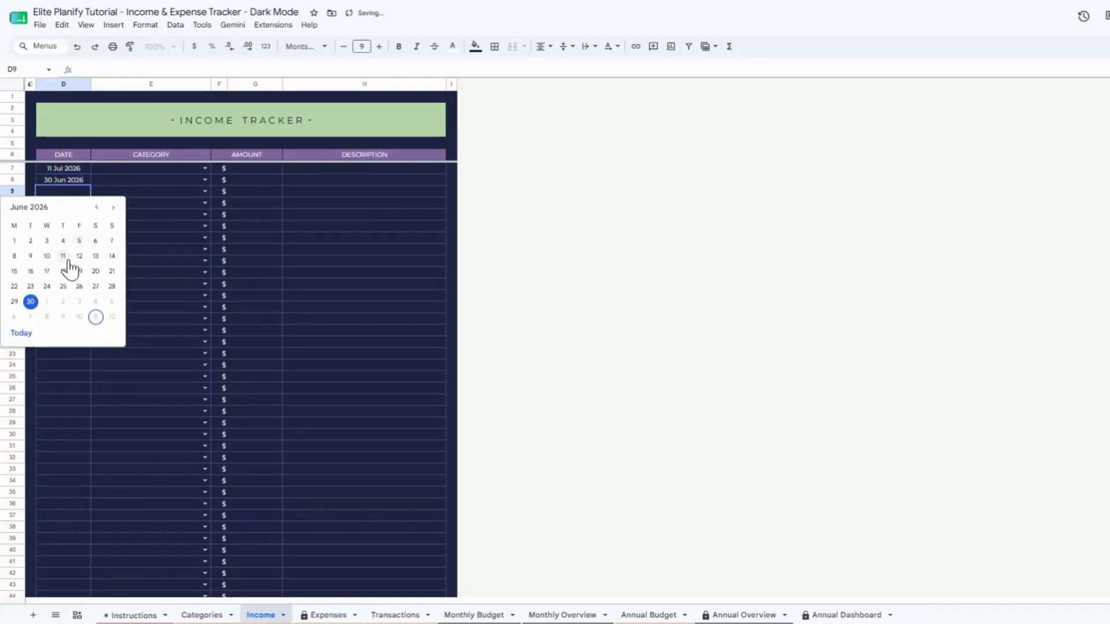
left_click(114, 208)
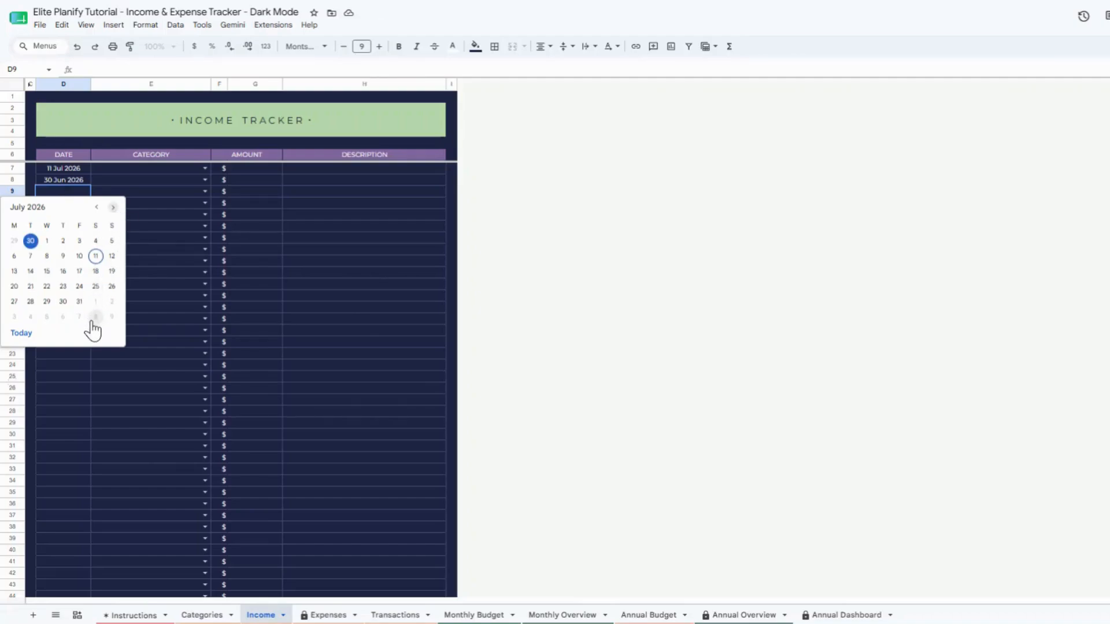
left_click(95, 317)
Step: Assign the categories Salary 1, Freelance and Business to the three dated income rows, E7 to E9
left_click(173, 168)
left_click(174, 168)
left_click(172, 179)
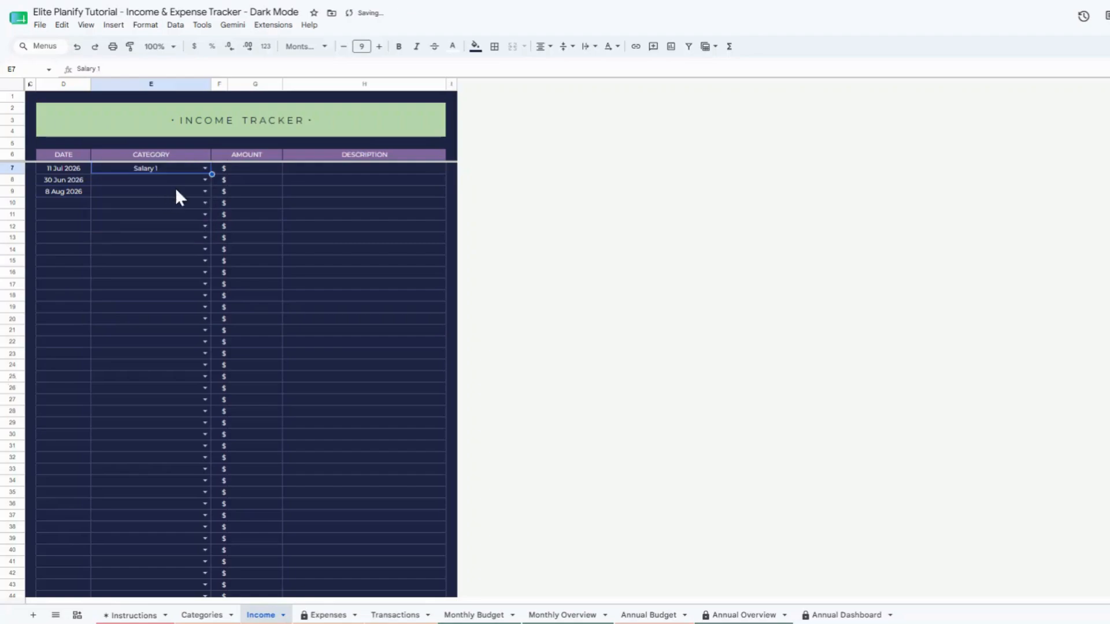
left_click(205, 180)
left_click(153, 206)
left_click(204, 191)
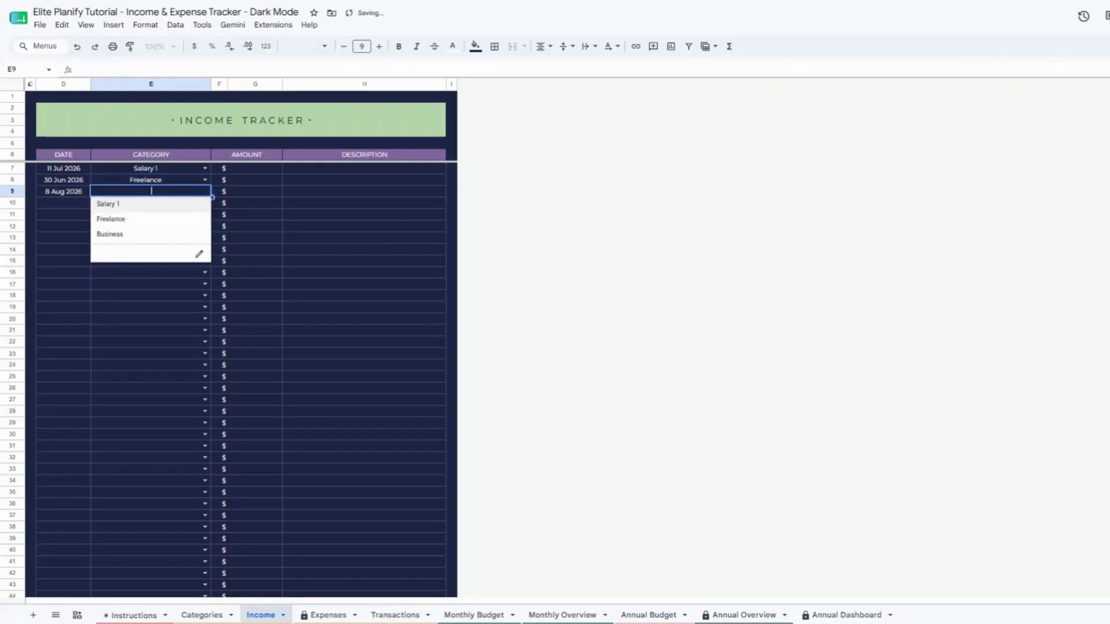
left_click(149, 234)
Step: Enter the income amounts 5,000 for Salary 1, 2,000 for Freelance and 4,000 for Business
left_click(272, 171)
type("5000")
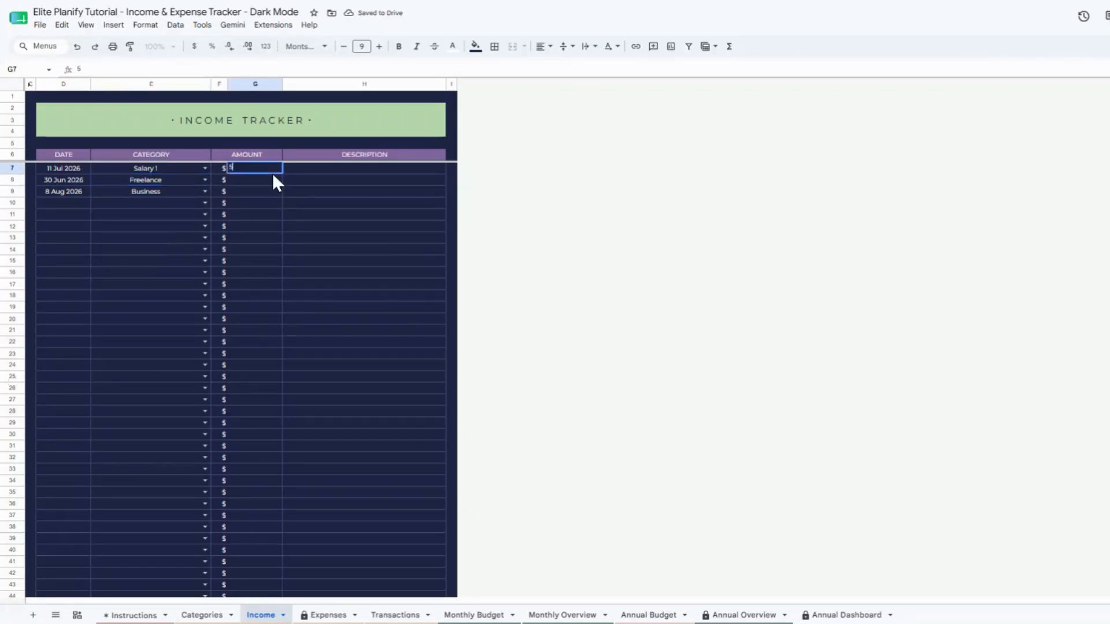
key("Return")
type("2000")
key("Return")
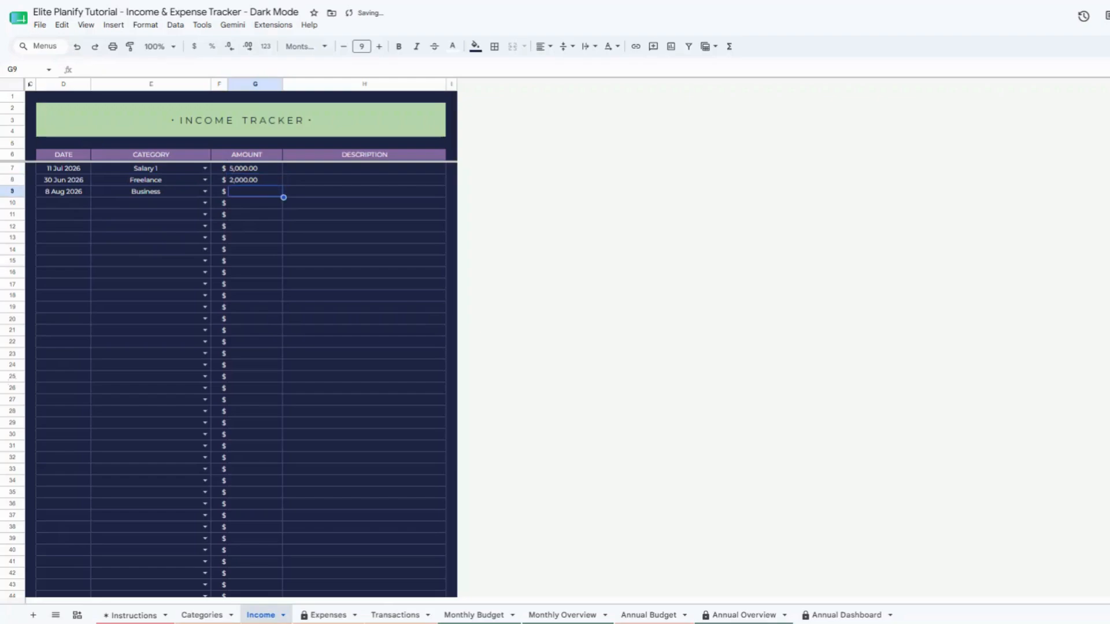
type("4,000")
key("Return")
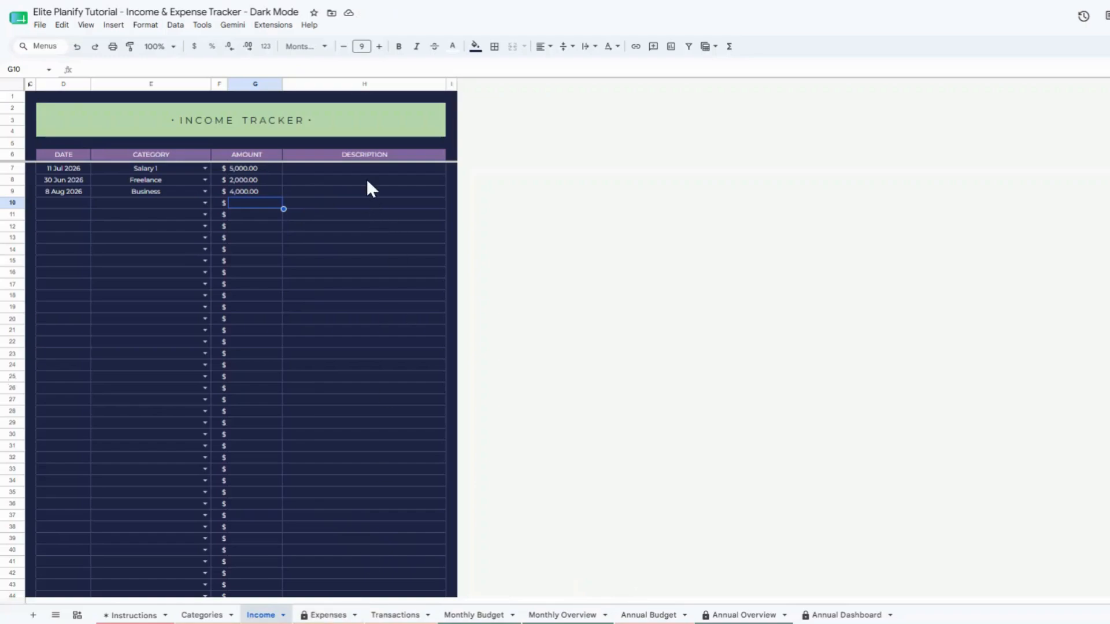
Step: In the Transactions sheet, enter the dates 10, 23, 28 and 30 Jul 2026 in cells D7 to D10
left_click(329, 615)
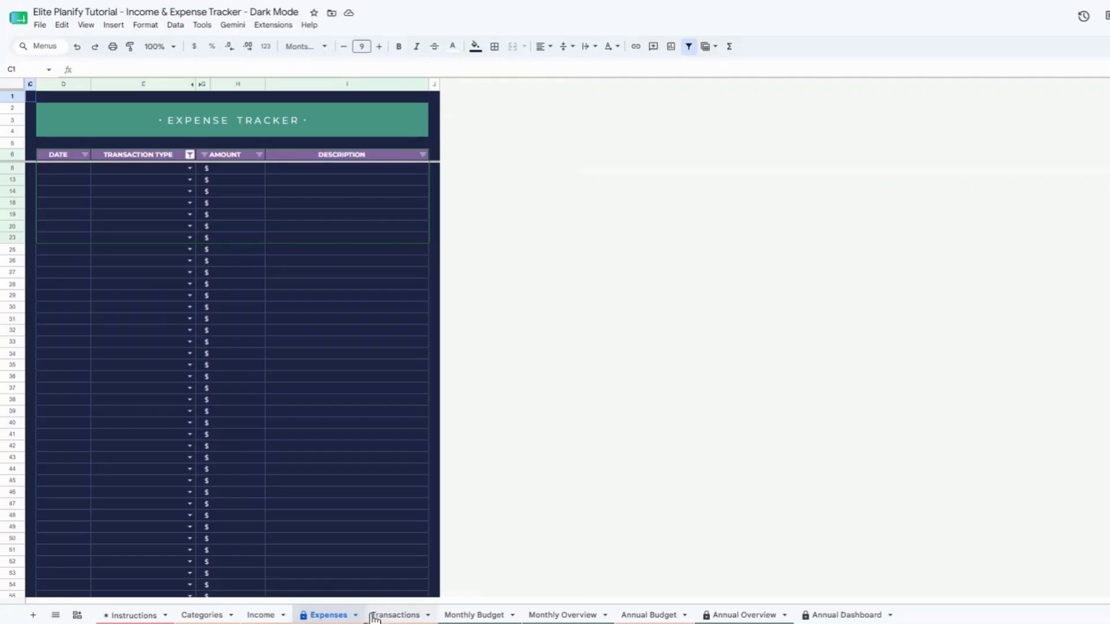
left_click(394, 615)
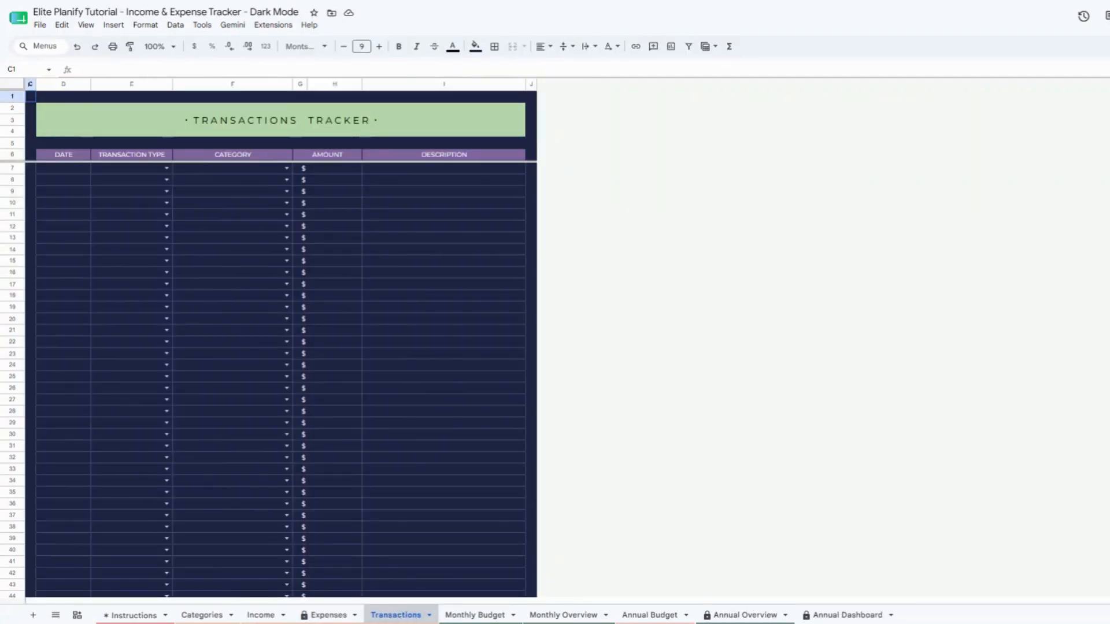
double_click(76, 172)
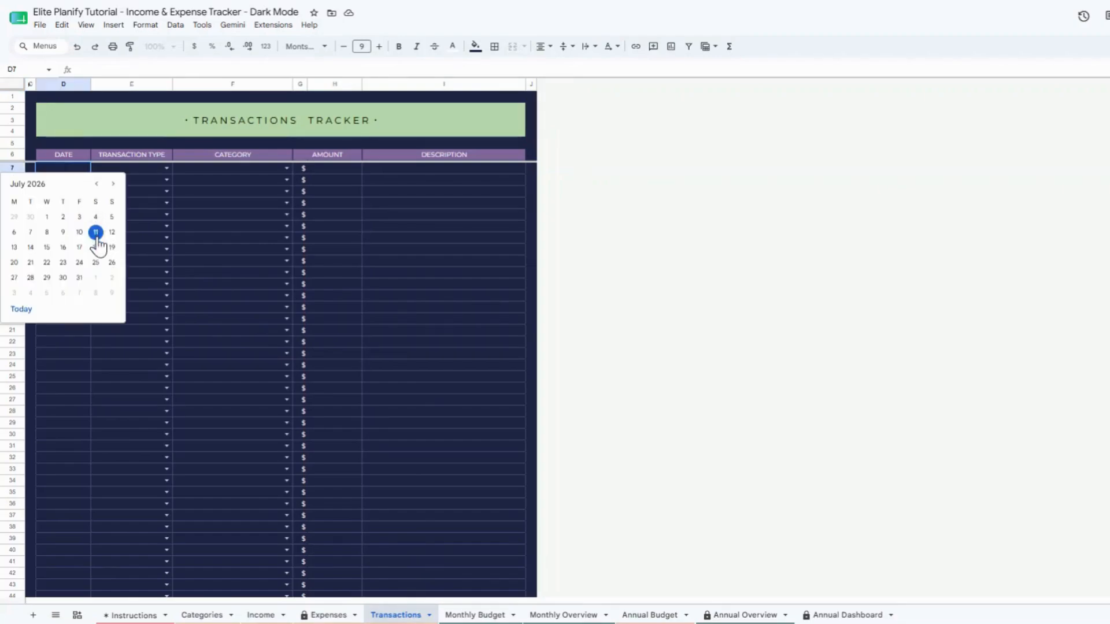
left_click(80, 232)
double_click(76, 180)
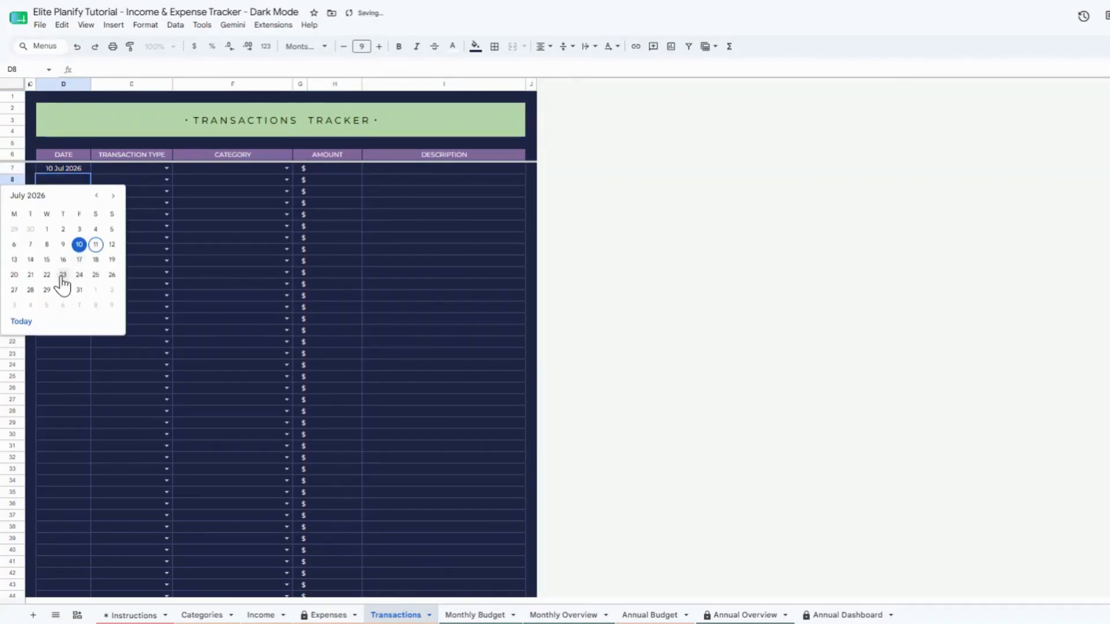
left_click(63, 274)
double_click(87, 195)
left_click(39, 301)
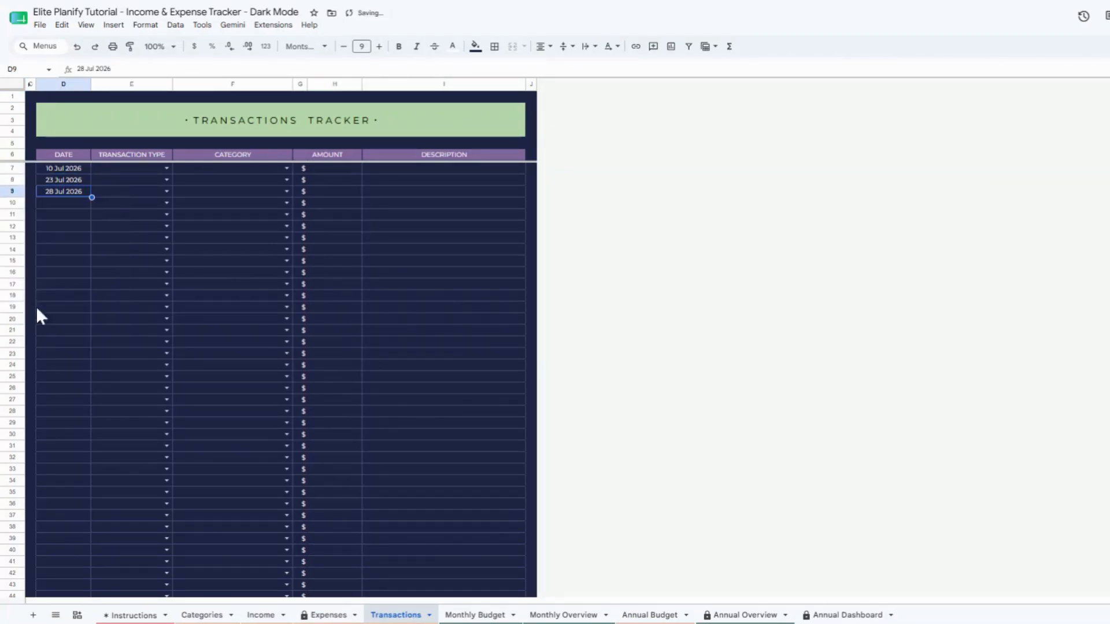
double_click(86, 203)
left_click(65, 312)
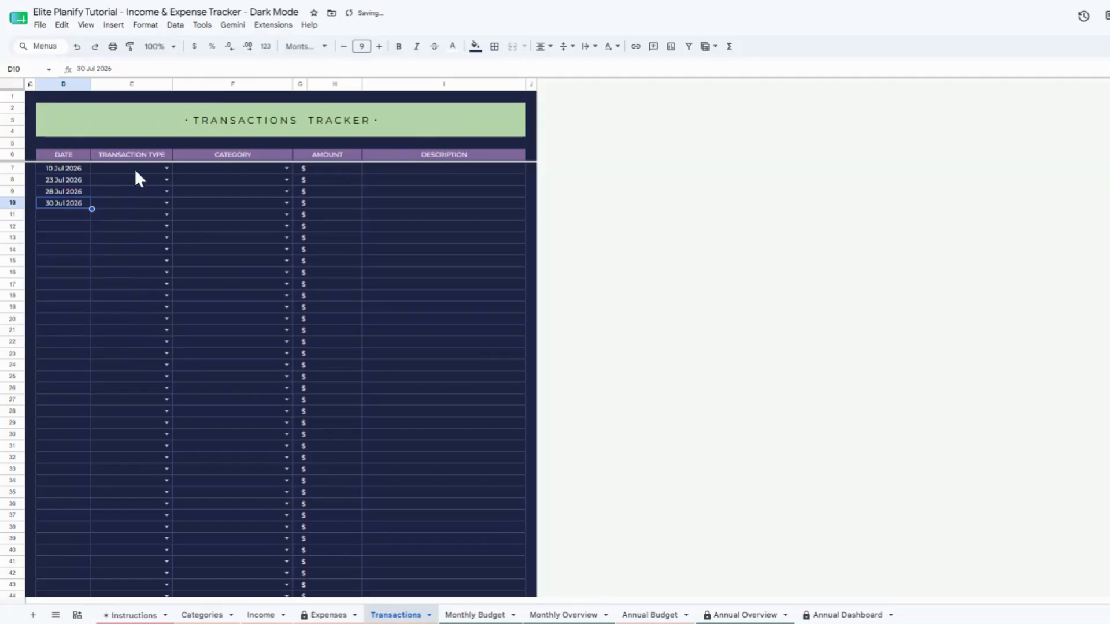
Step: Set the transaction types in E7 to E10 to Expenses, Expenses, Savings and Investments
double_click(136, 171)
left_click(149, 195)
left_click(167, 181)
left_click(130, 206)
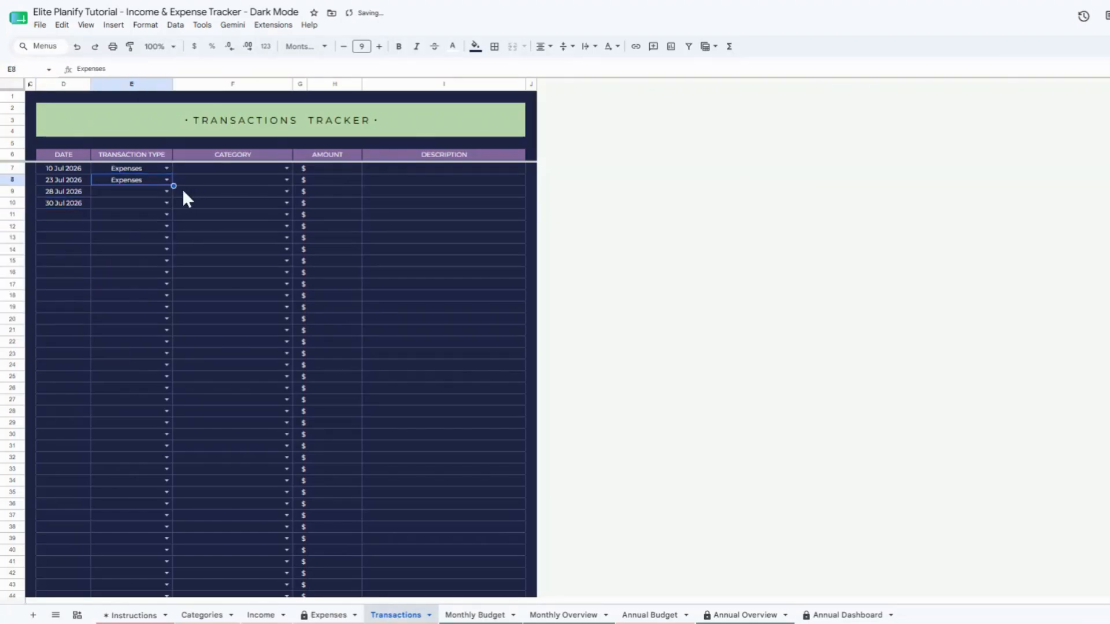
left_click(167, 191)
left_click(115, 233)
left_click(167, 203)
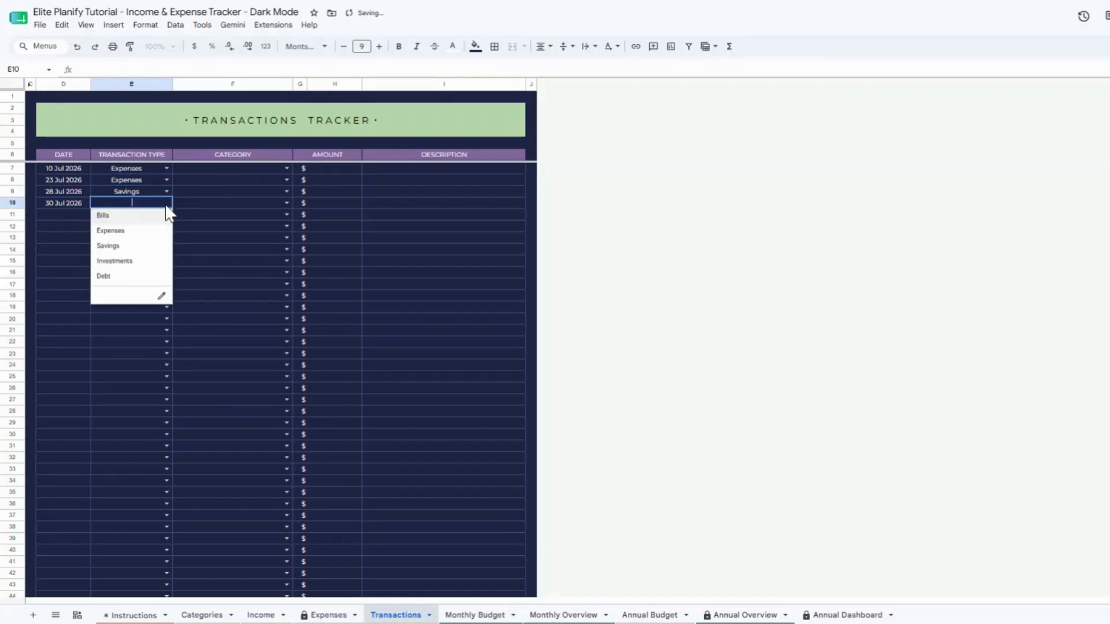
left_click(115, 260)
Step: Assign the categories Groceries, Courses, Startup and Property 1 to the transactions in F7 to F10
left_click(286, 168)
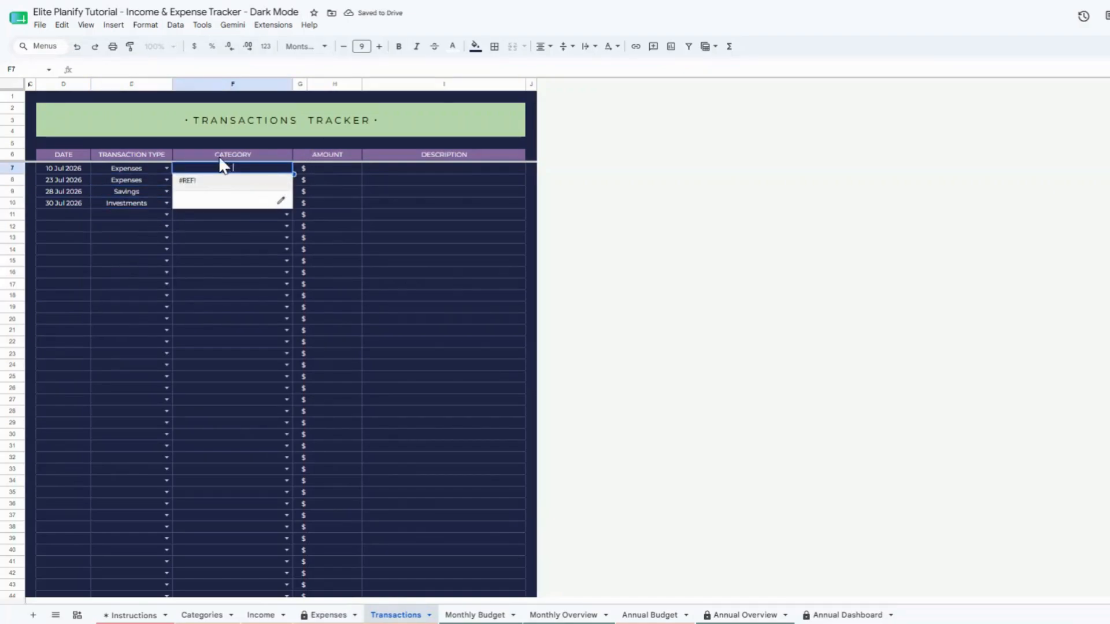
left_click(349, 238)
left_click(286, 168)
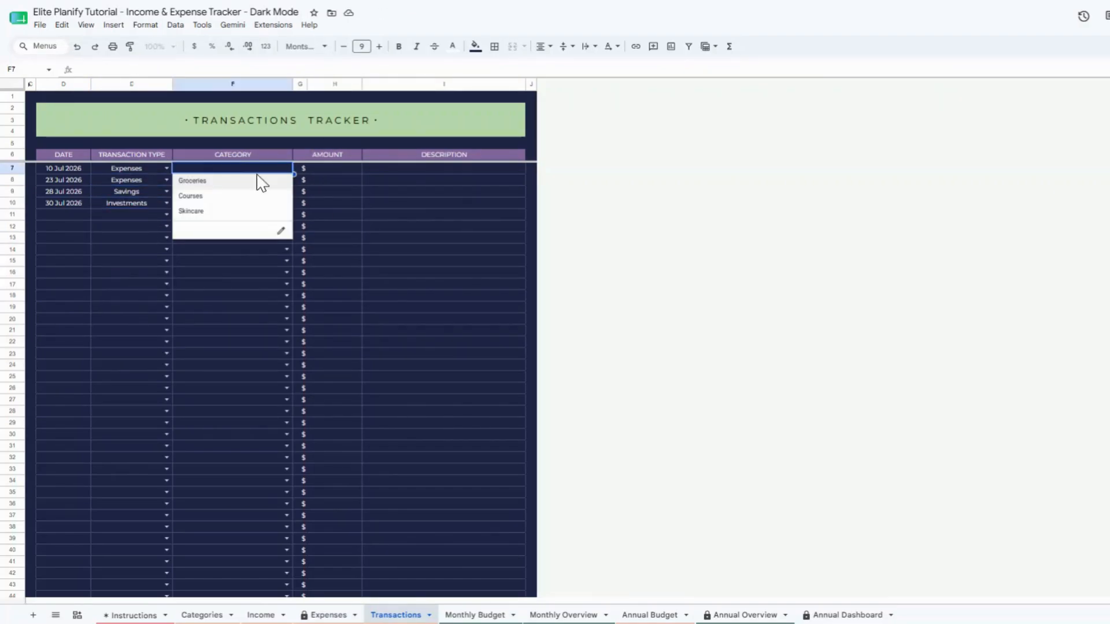
left_click(259, 180)
double_click(259, 179)
left_click(235, 206)
left_click(286, 192)
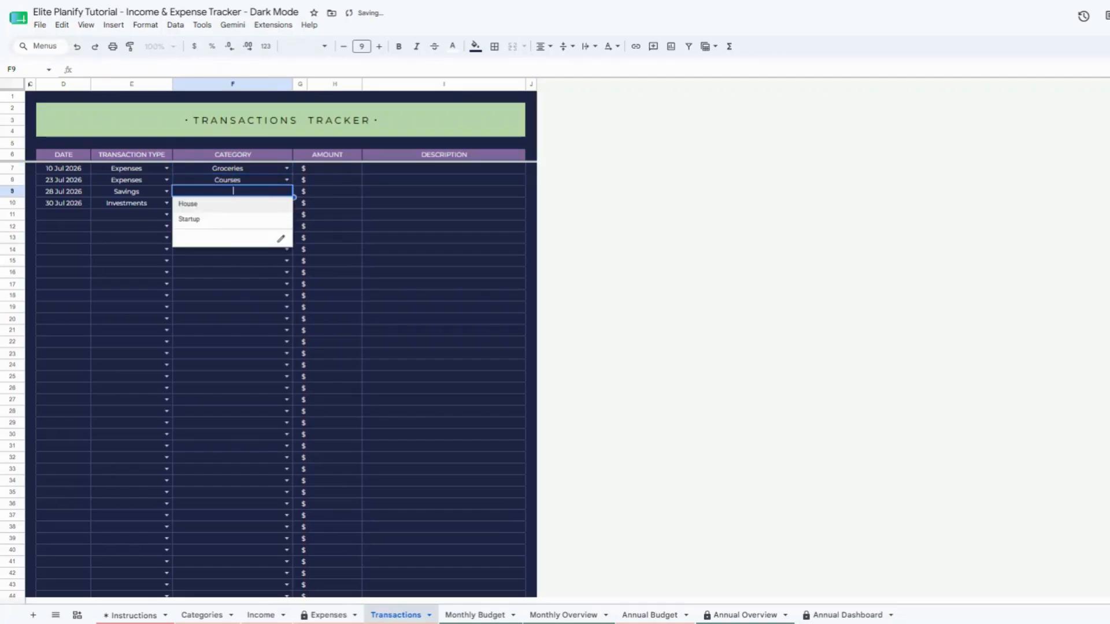
left_click(259, 218)
left_click(286, 205)
left_click(234, 220)
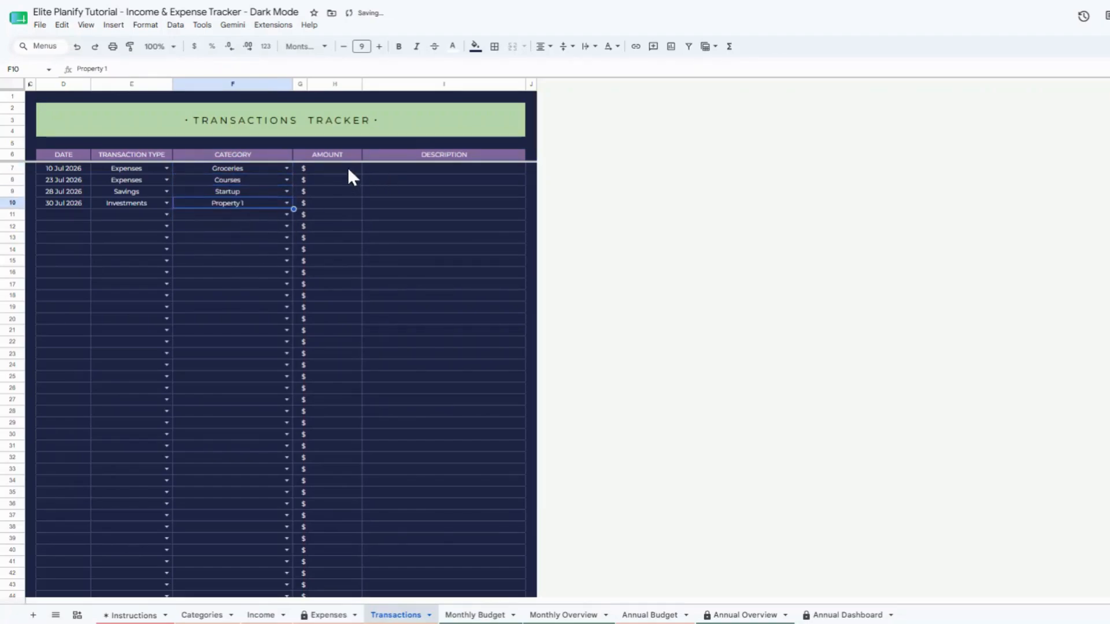
Step: Enter the transaction amounts 90, 30, 50 and 100 in cells H7 to H10
left_click(348, 167)
type("90")
key("Return")
type("30")
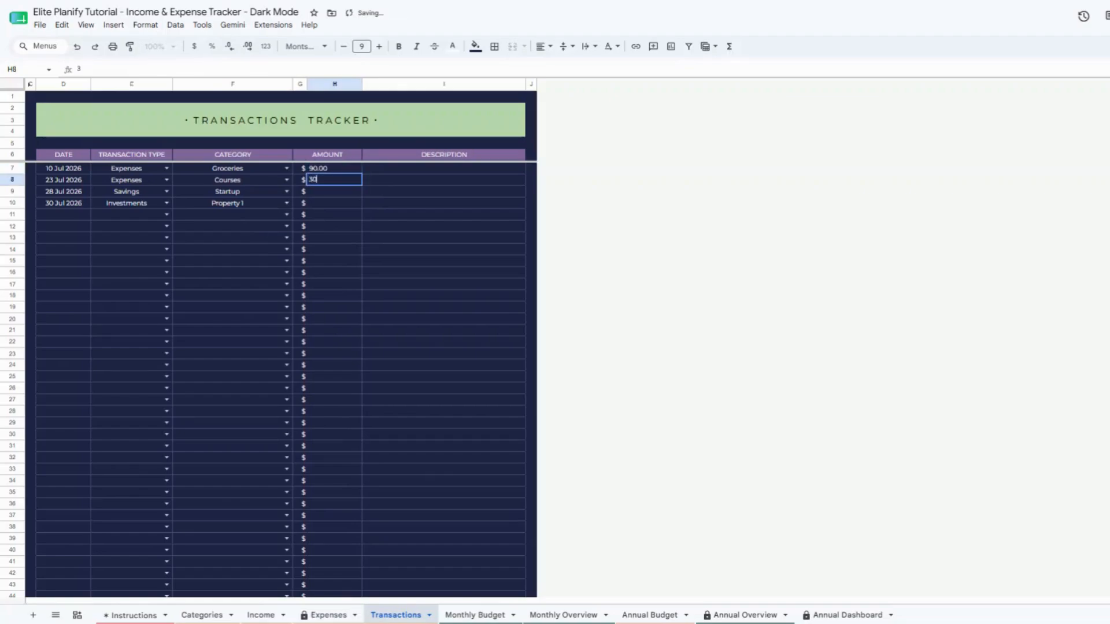
key("Return")
type("50")
key("Return")
type("90.0")
key("Return")
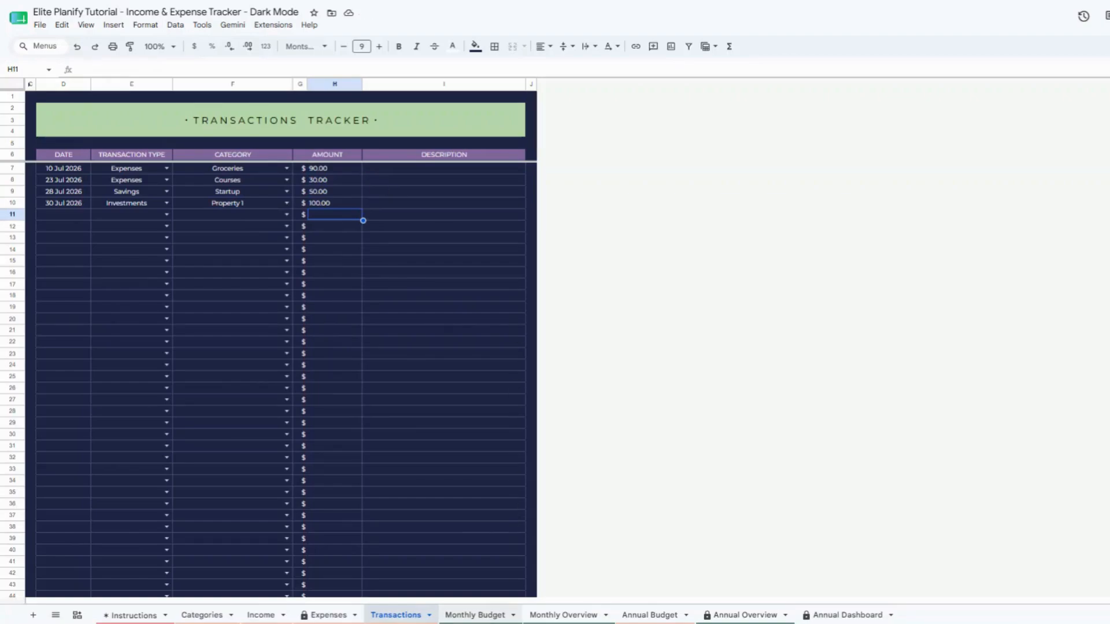
Step: In the Expenses sheet, enter the date 17 Jul 2026 in cell D8 and allow the protected edit
left_click(502, 616)
left_click(327, 615)
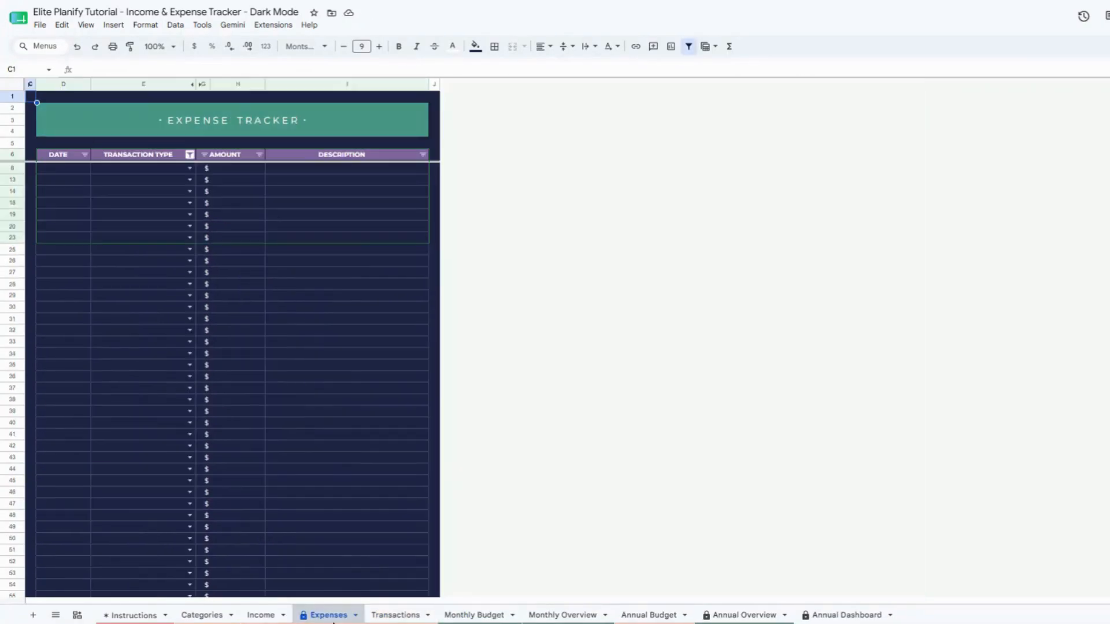
double_click(78, 175)
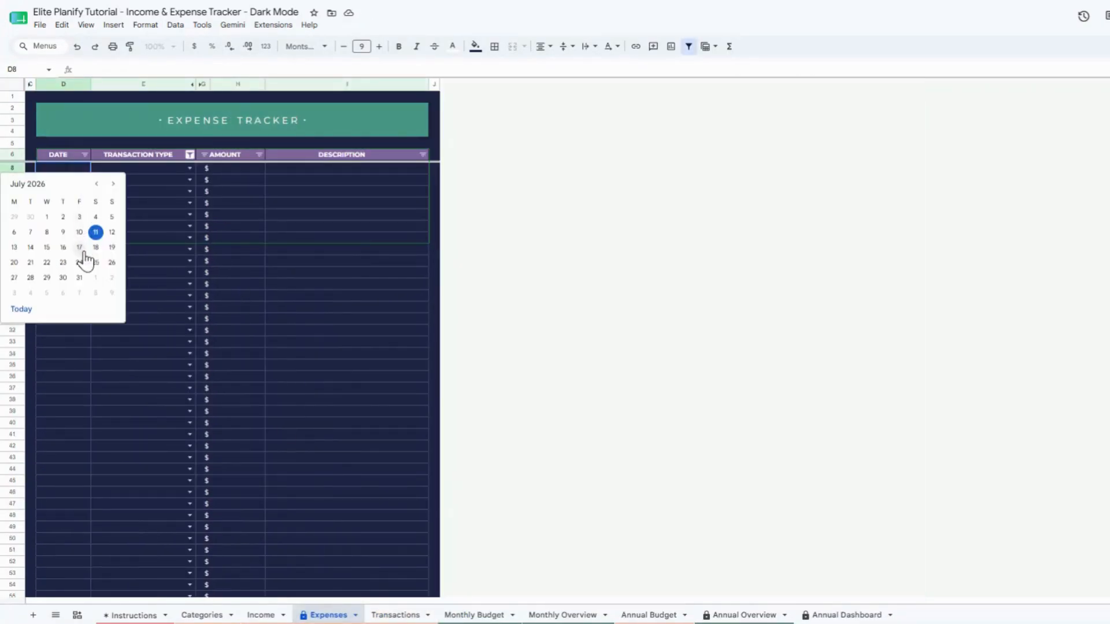
left_click(83, 252)
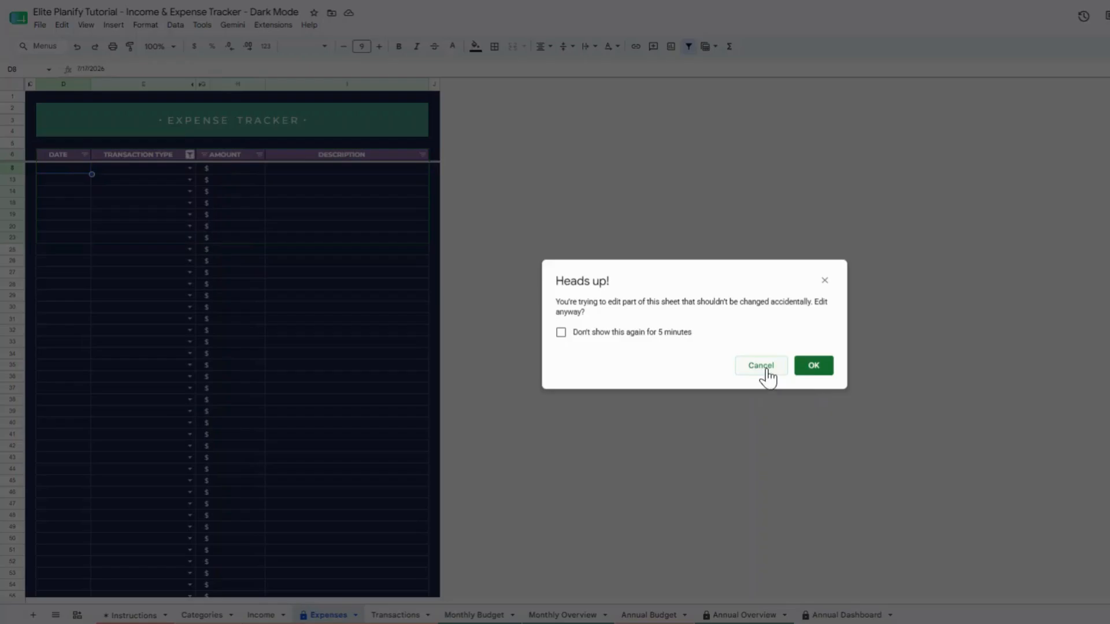
left_click(812, 370)
left_click(61, 202)
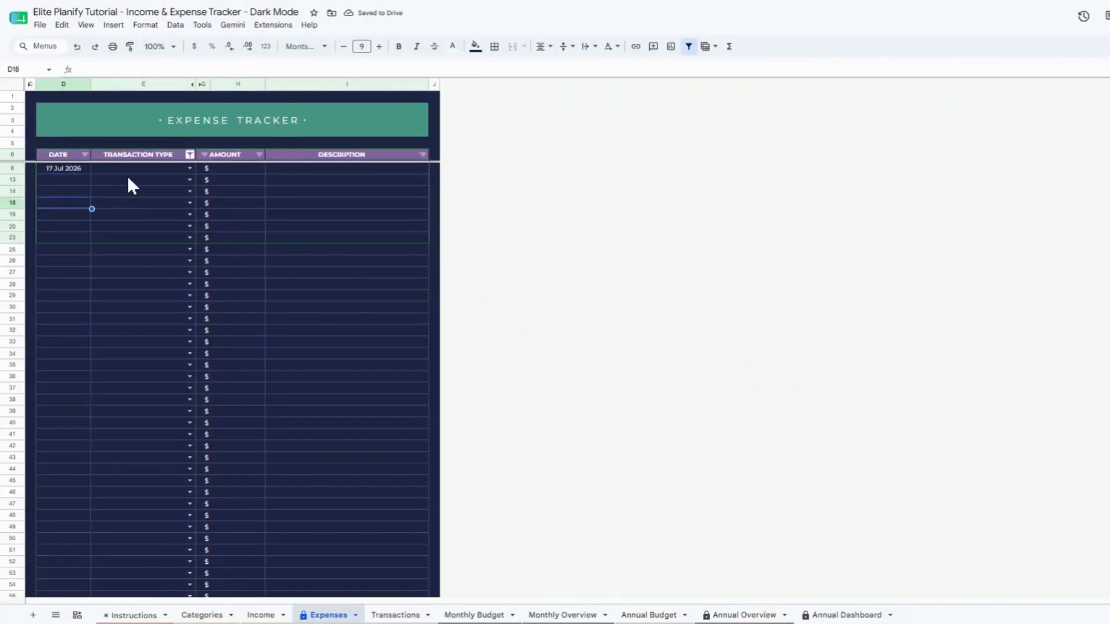
Step: Set the 17 Jul 2026 entry's transaction type to Expenses and its amount to 30, allowing both protected edits
left_click(189, 169)
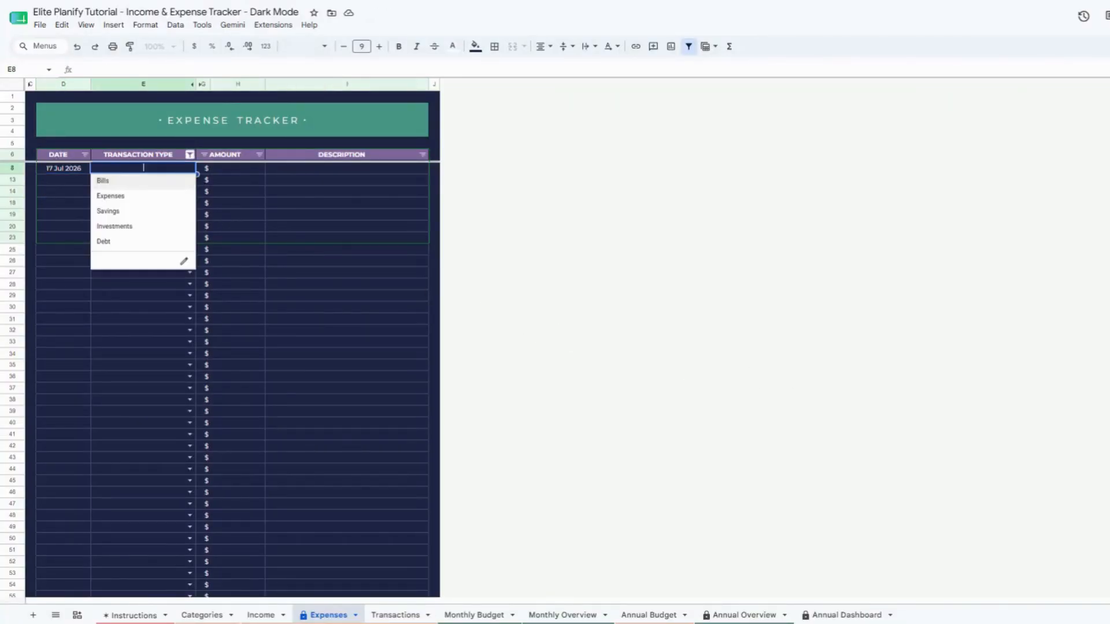
left_click(147, 202)
left_click(812, 369)
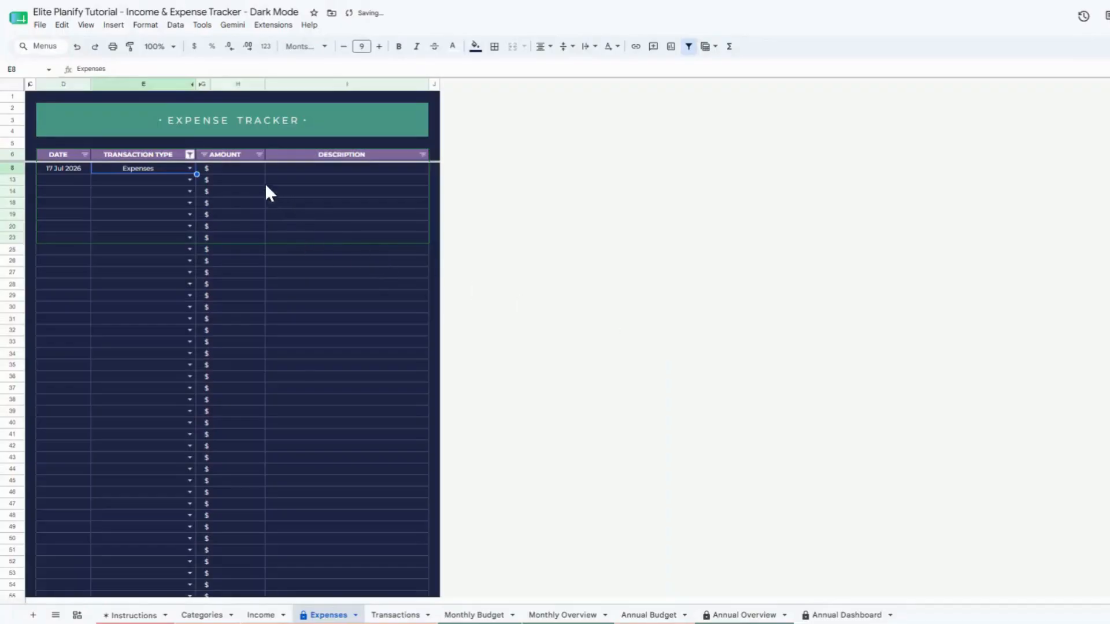
left_click(249, 172)
type("30")
key("Return")
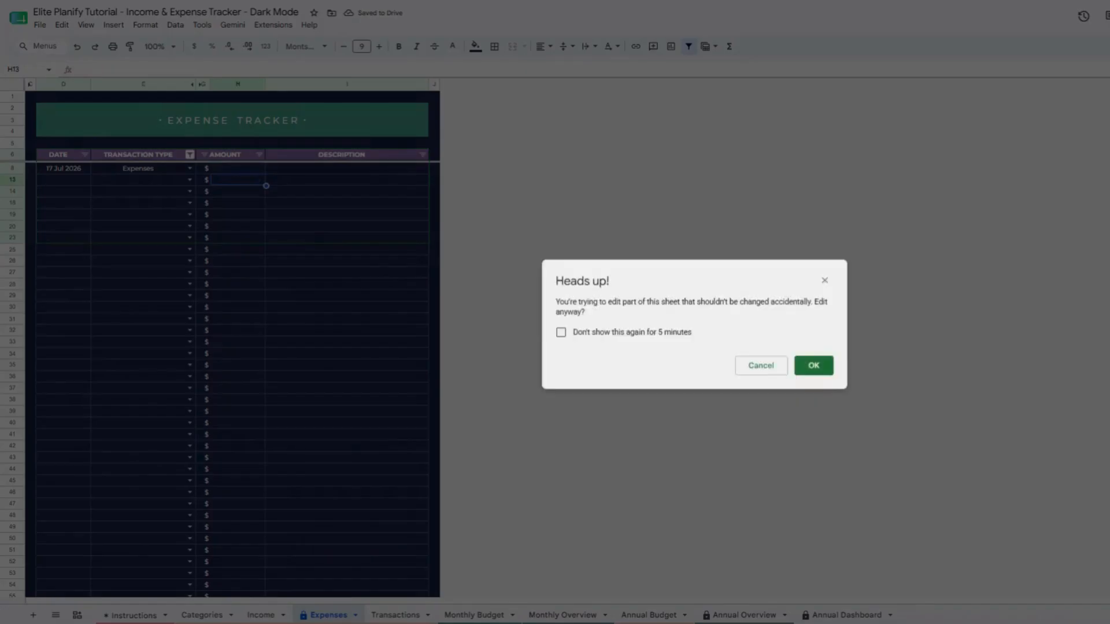
left_click(820, 369)
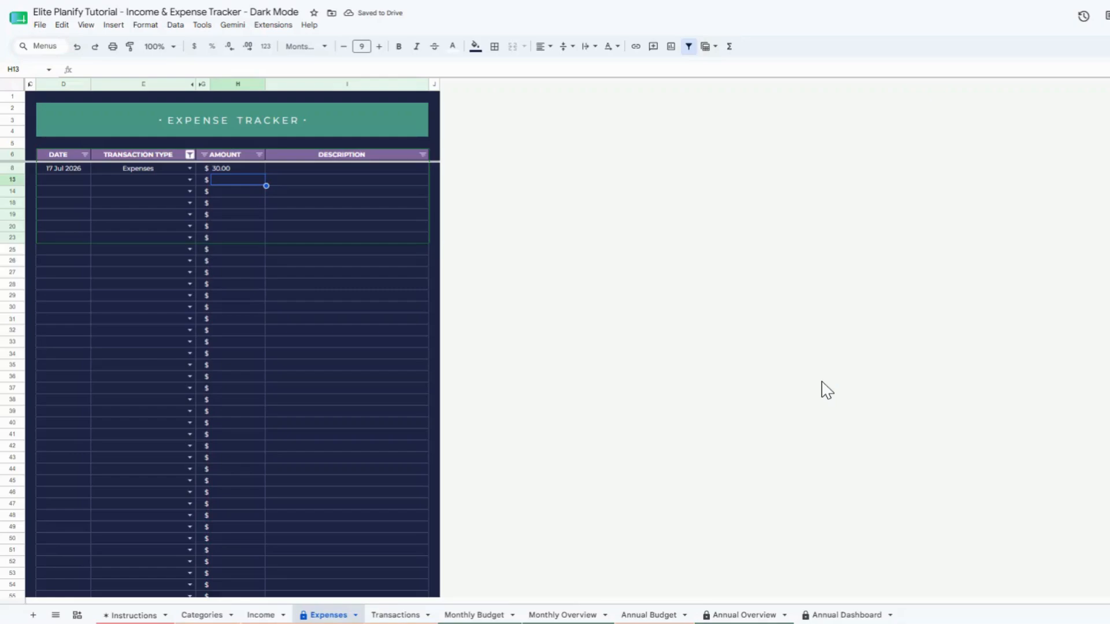
Step: Examine the filter options of the expense tracker's Transaction Type and Amount columns without changing them
left_click(190, 154)
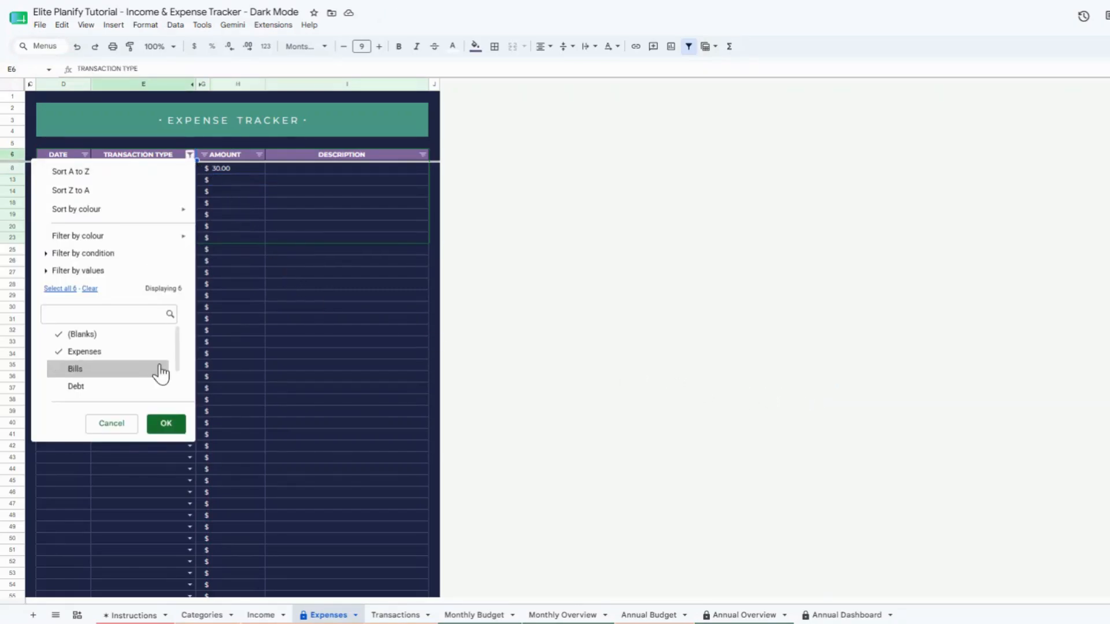
scroll(178, 370, "down", 1)
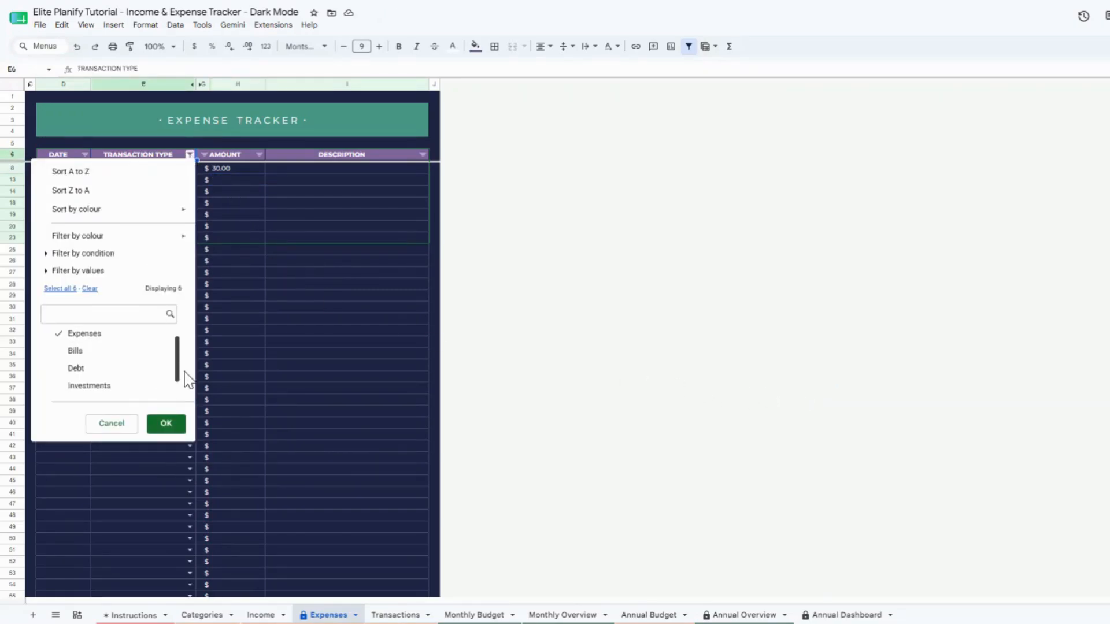
left_click(338, 319)
left_click(259, 155)
left_click(352, 378)
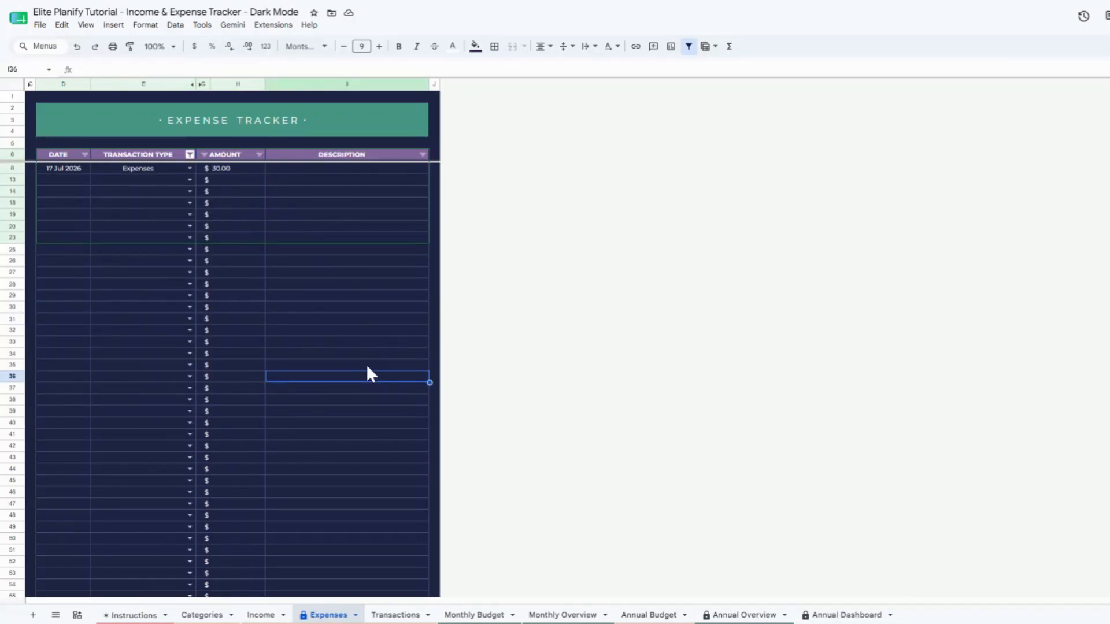
Step: In the Monthly Budget sheet, try October 2026 as the month, and settle on July 2026
left_click(478, 611)
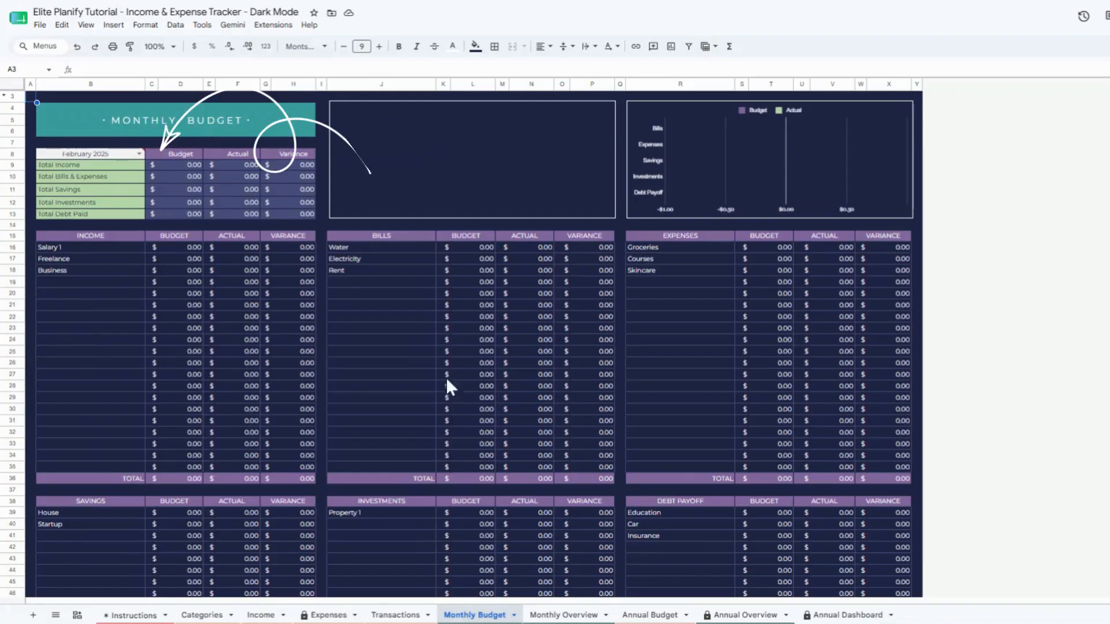
left_click(140, 154)
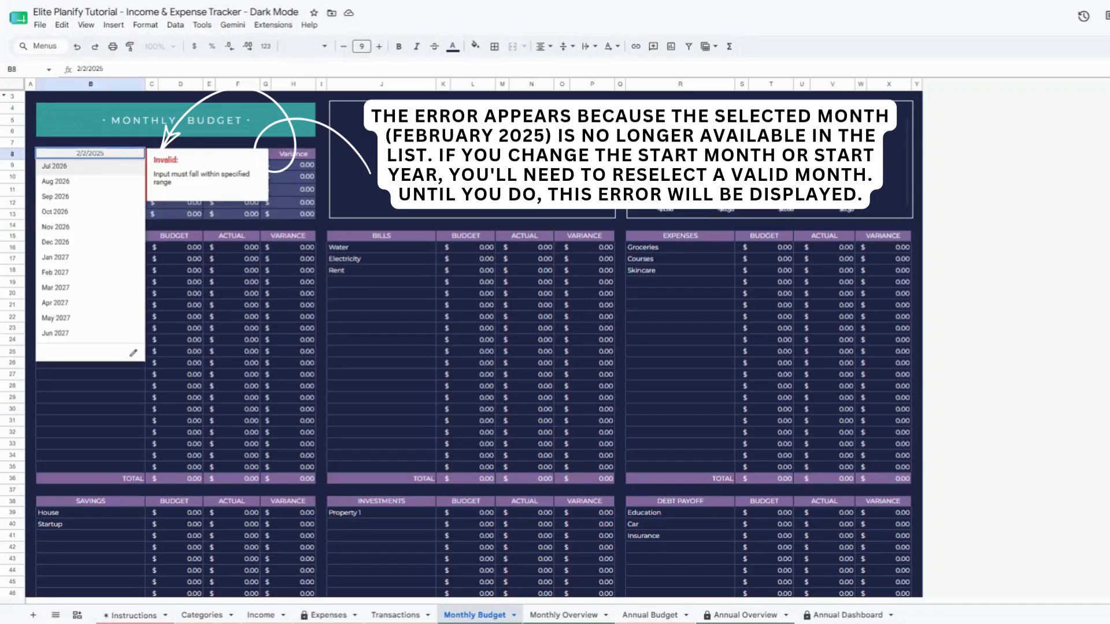
left_click(55, 212)
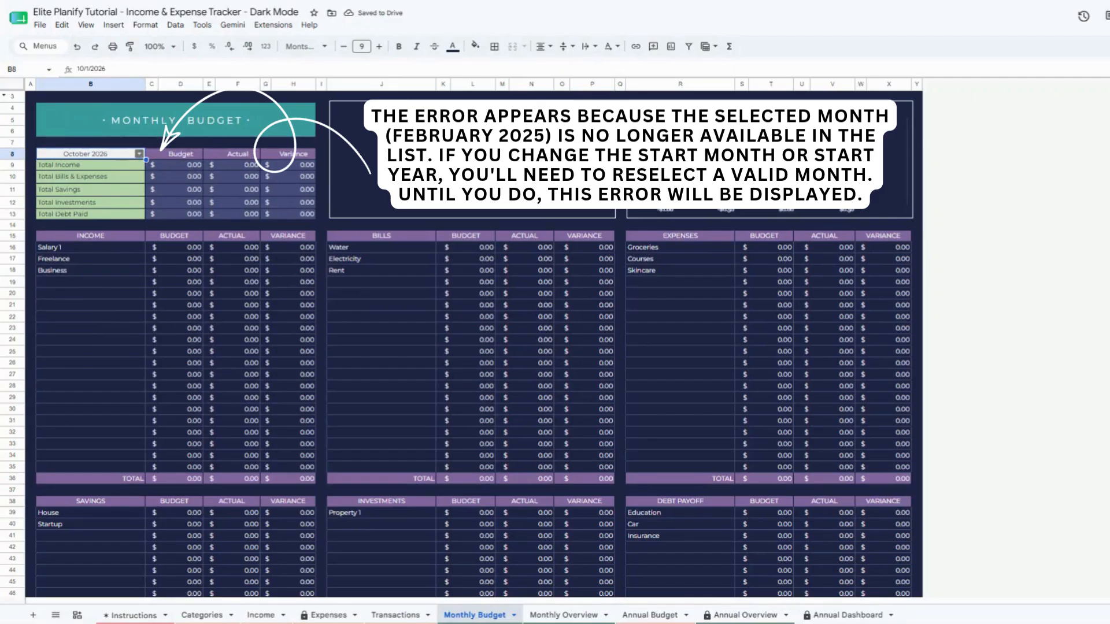
left_click(140, 154)
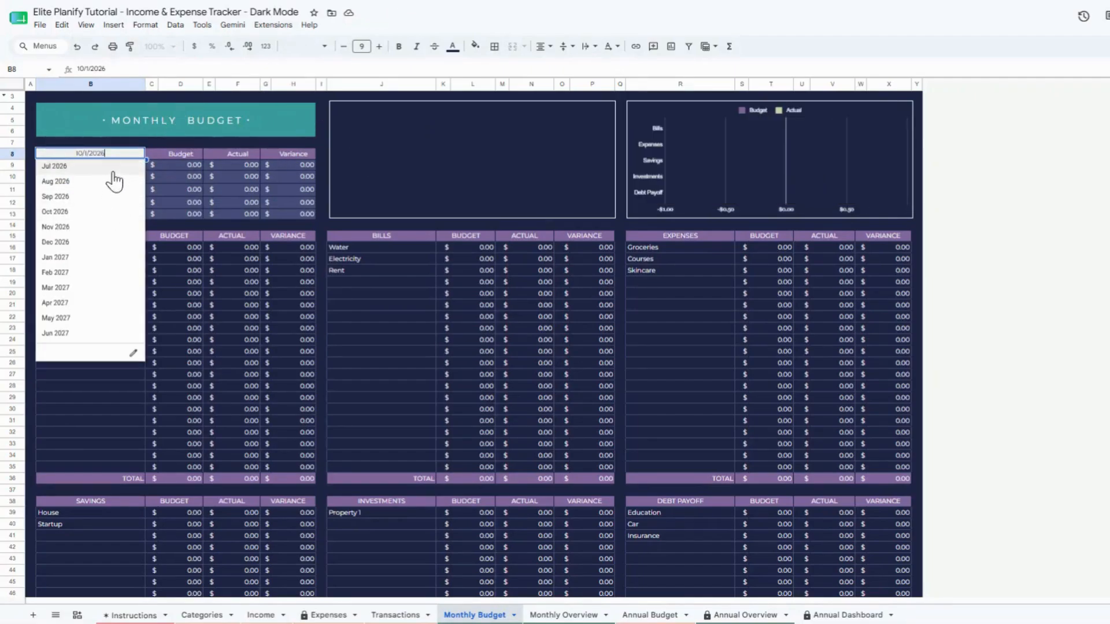
left_click(54, 166)
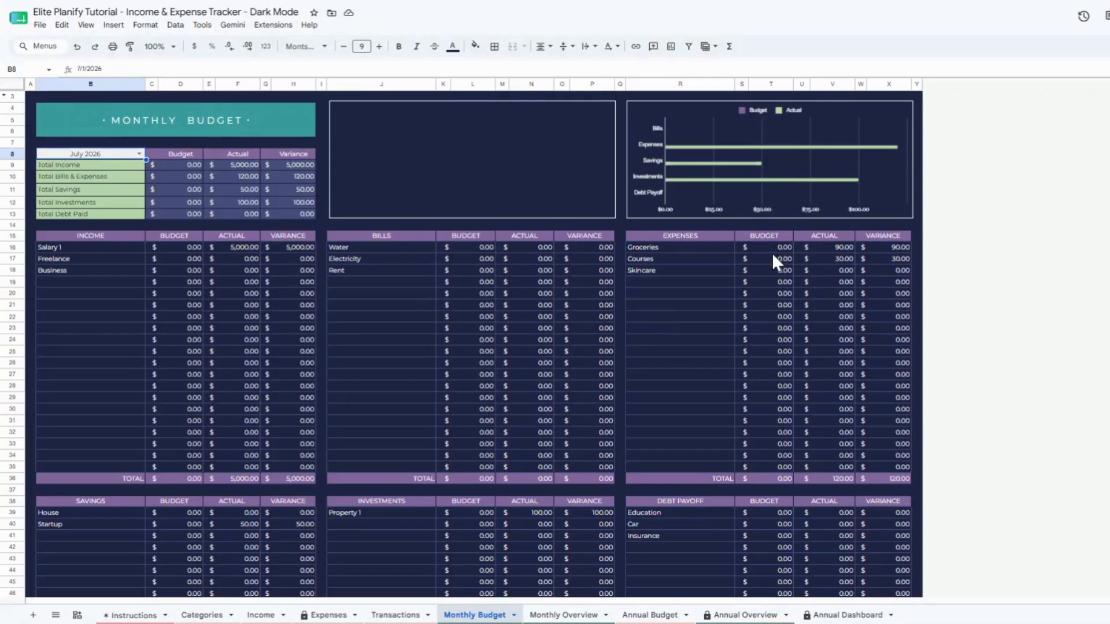
Step: Switch the monthly budget to August 2026 to view its figures, and return it to July 2026
left_click(140, 153)
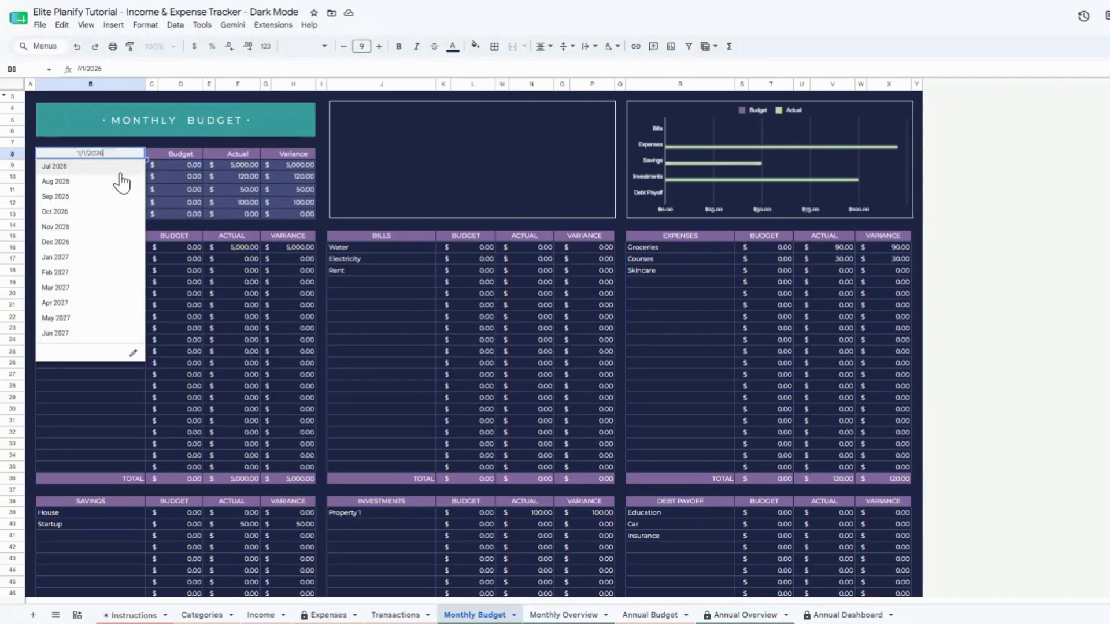
left_click(113, 183)
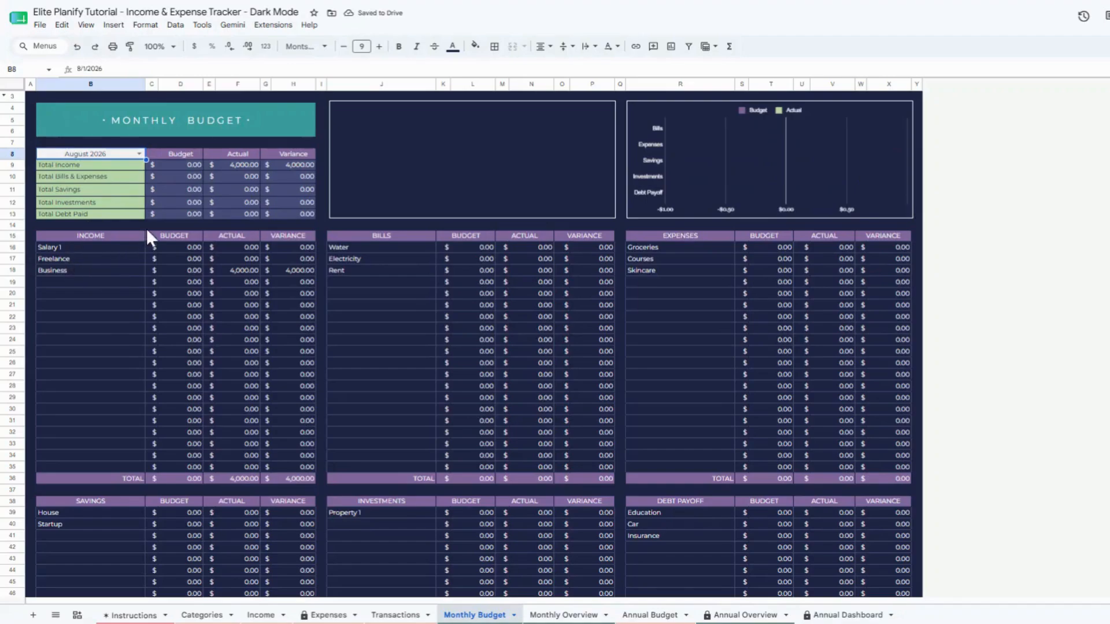
left_click(139, 153)
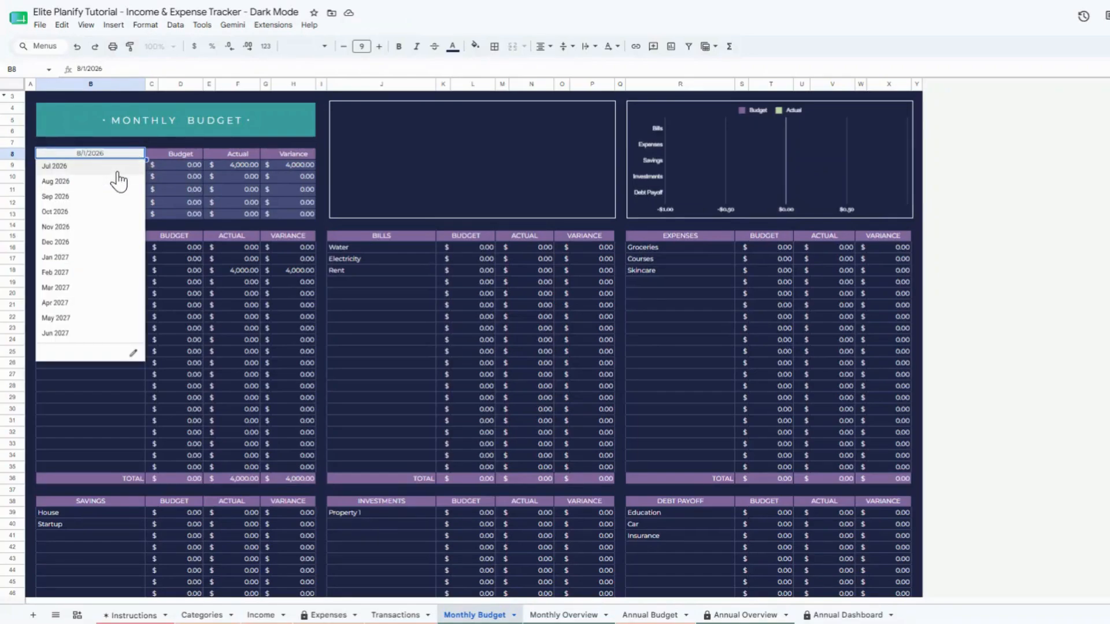
left_click(117, 172)
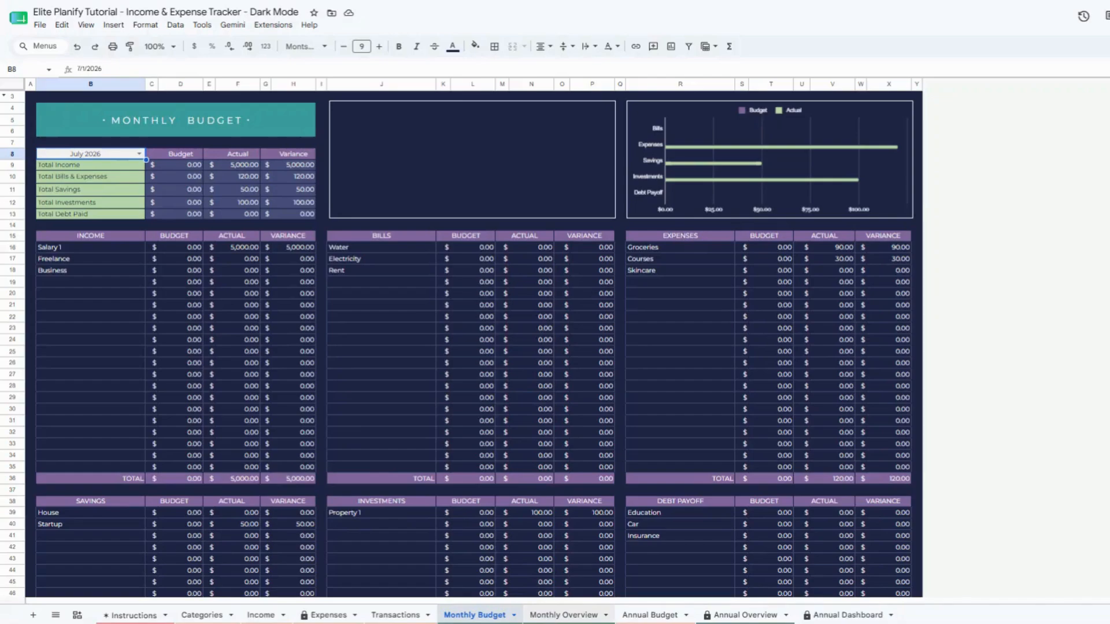
Step: In the Monthly Overview sheet, set the month to July 2026
left_click(552, 616)
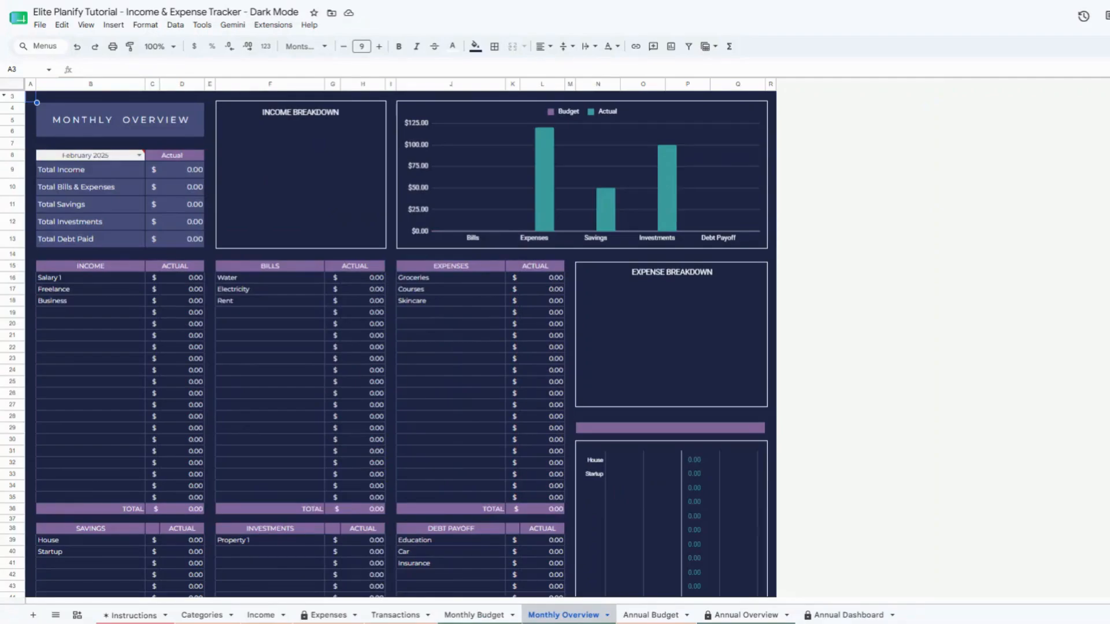
left_click(122, 158)
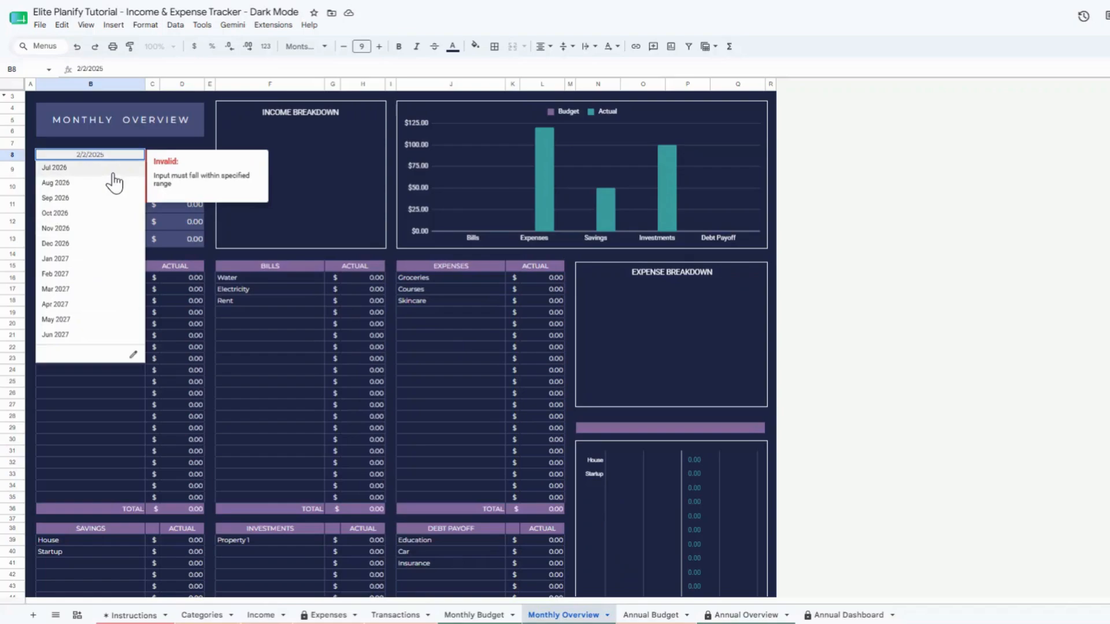
left_click(114, 172)
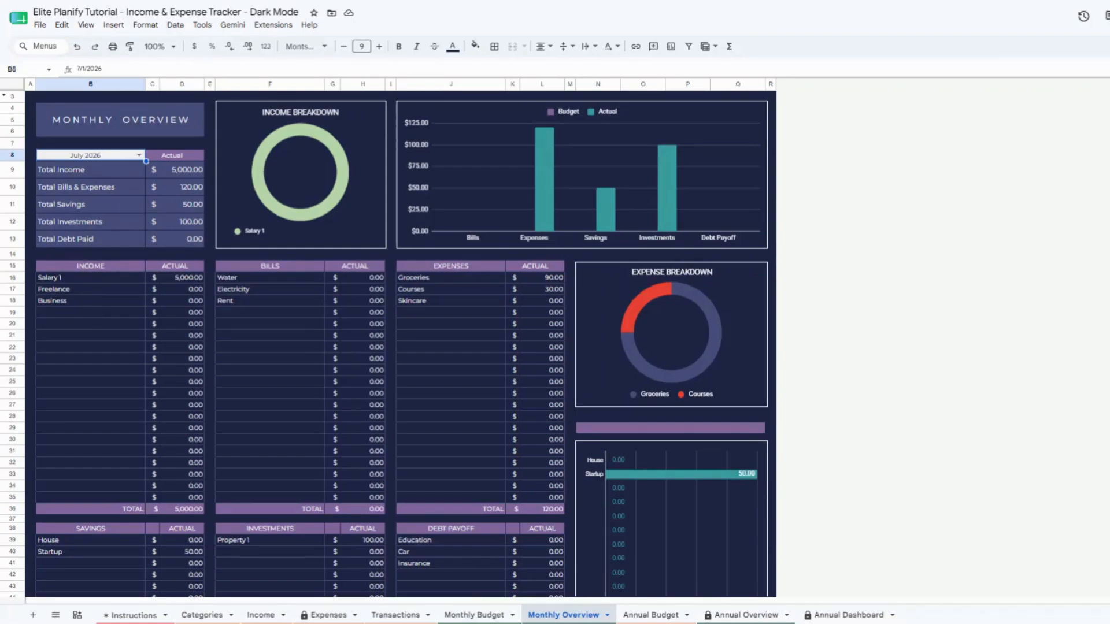
Step: In the Annual Budget sheet, enter July 2026 income budgets of 2,000 for Salary 1, 9,000 for Freelance and 2,000 for Business
left_click(638, 614)
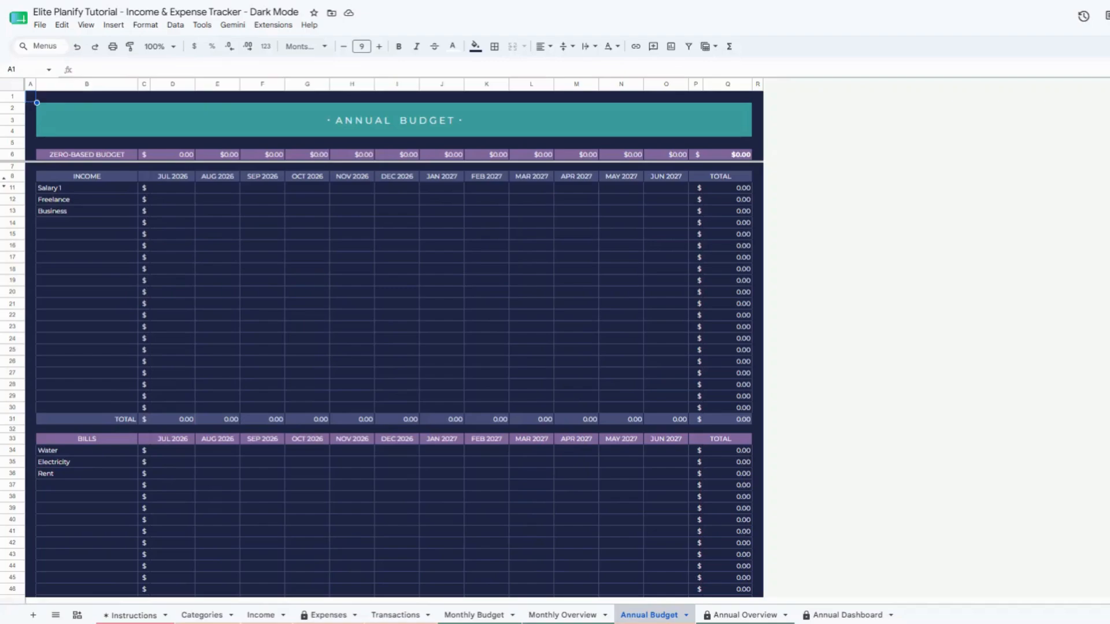
scroll(601, 480, "down", 5)
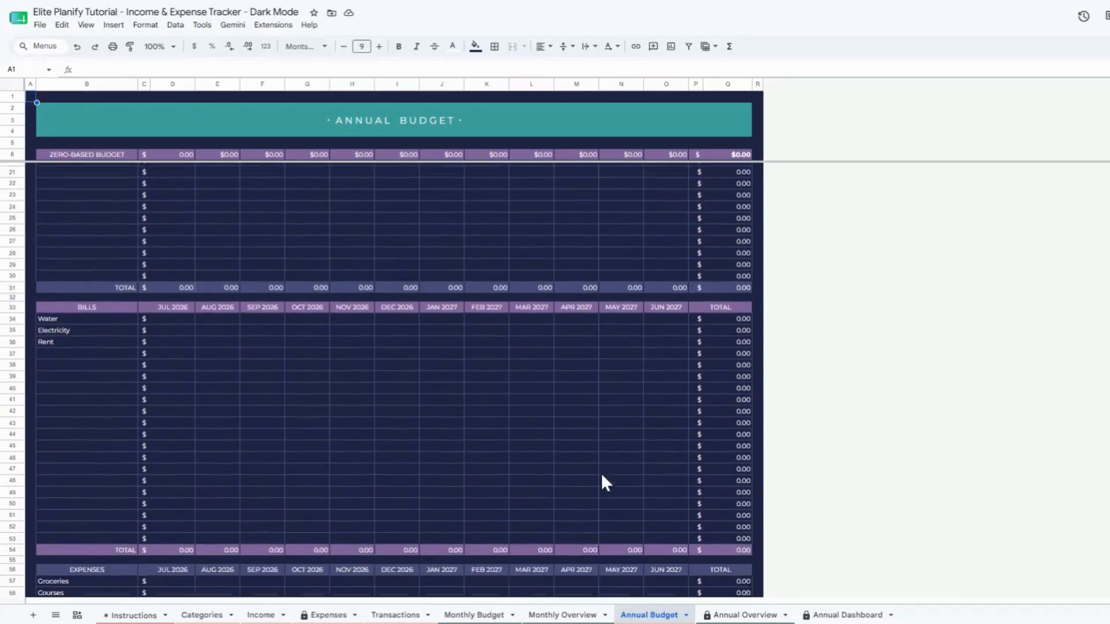
scroll(376, 379, "down", 10)
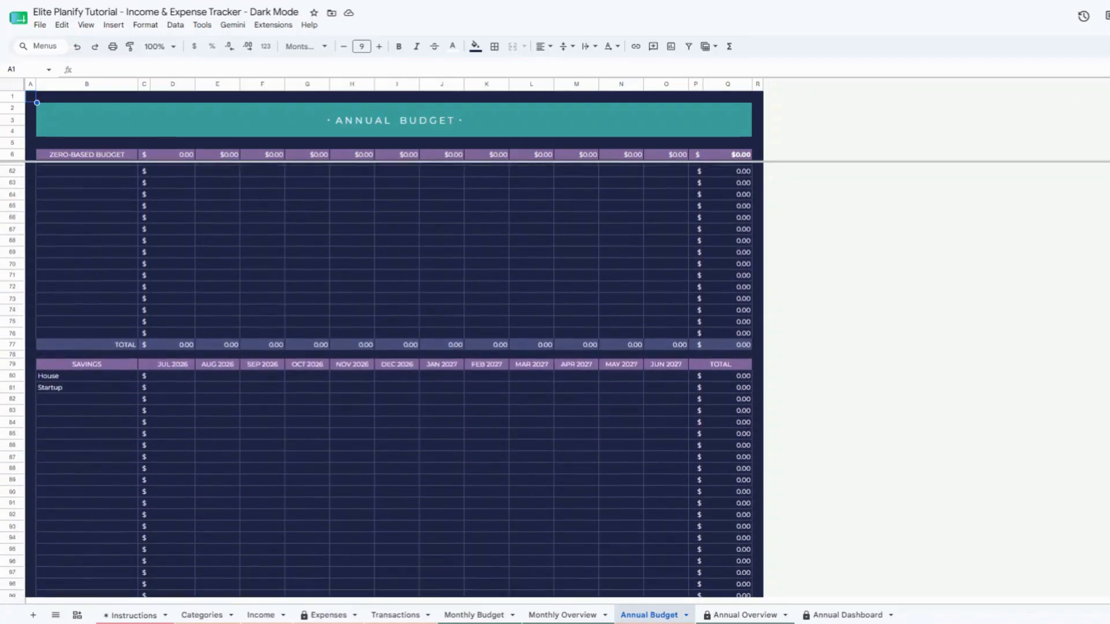
scroll(376, 380, "down", 10)
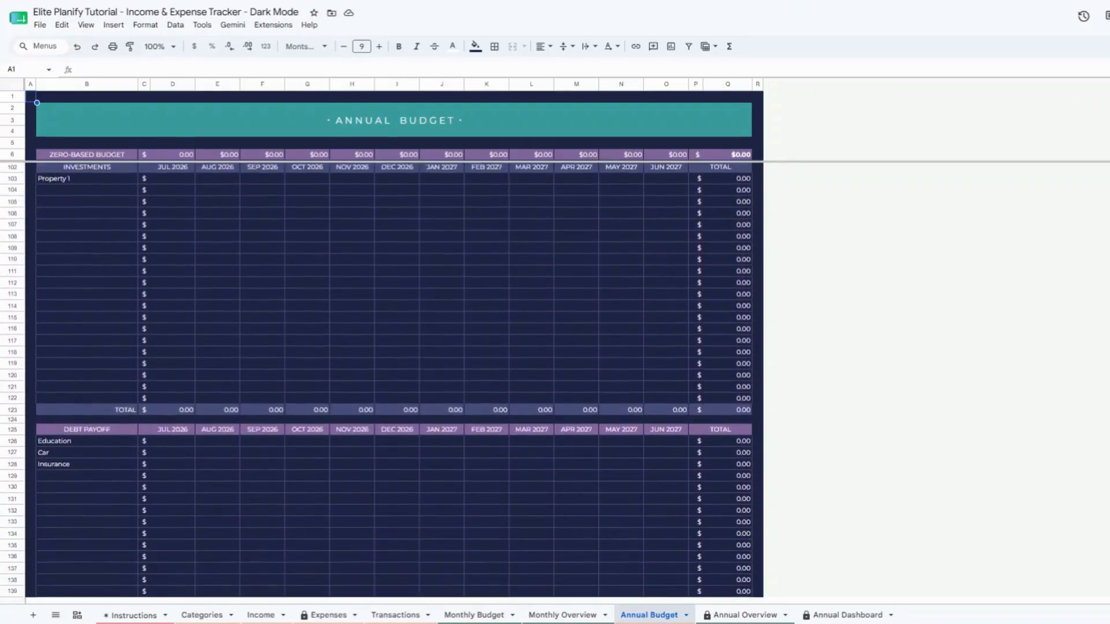
scroll(382, 376, "up", 20)
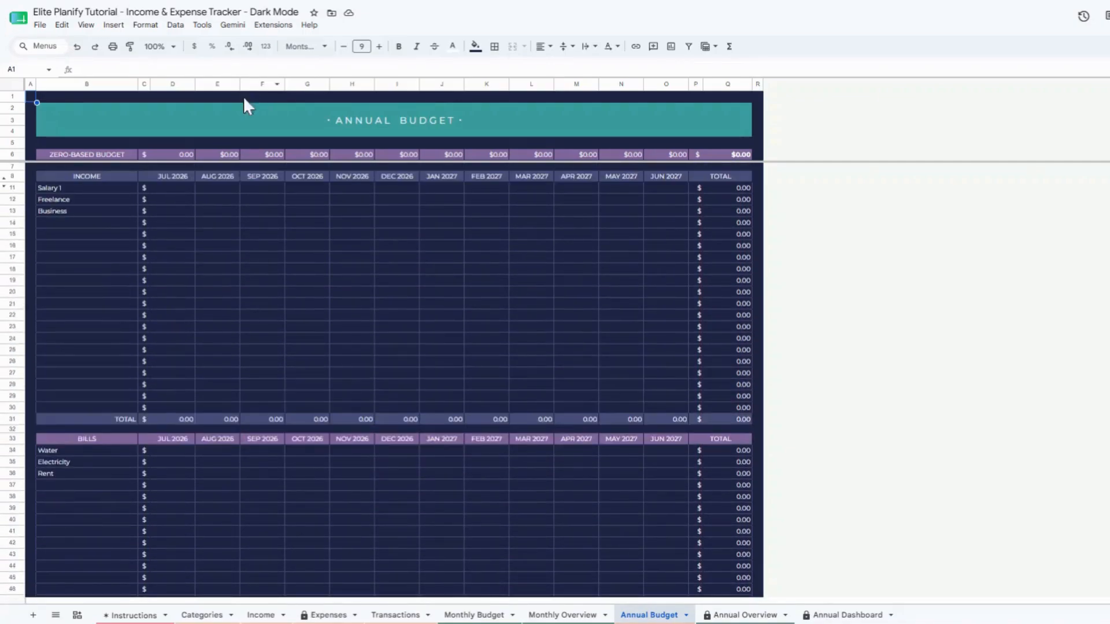
left_click(173, 189)
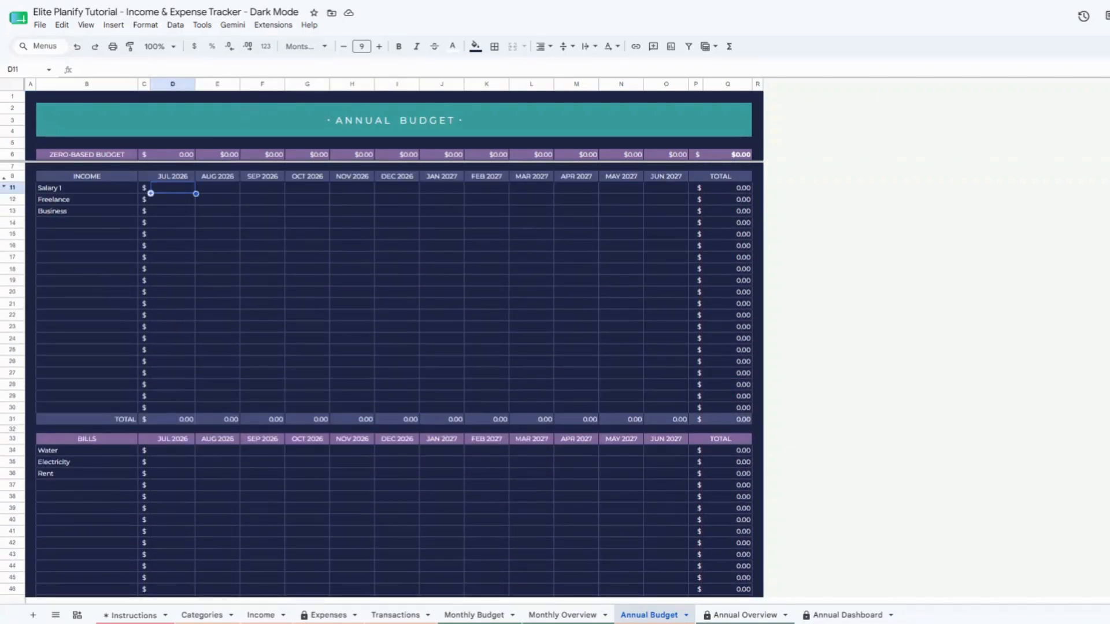
type("2000")
key("Return")
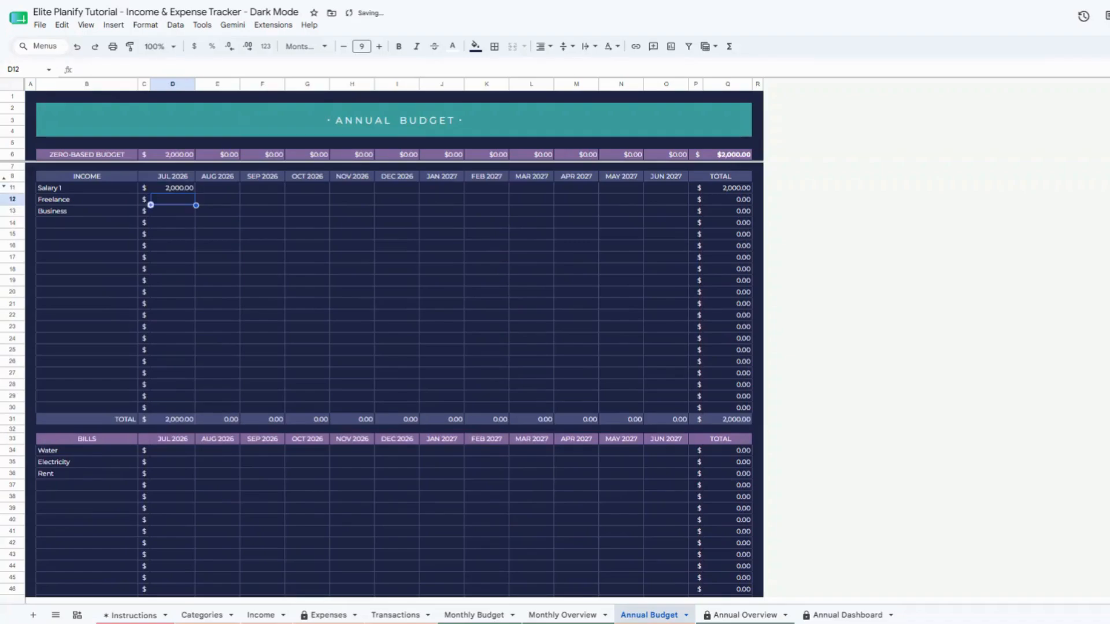
type("9000")
key("Return")
type("2000")
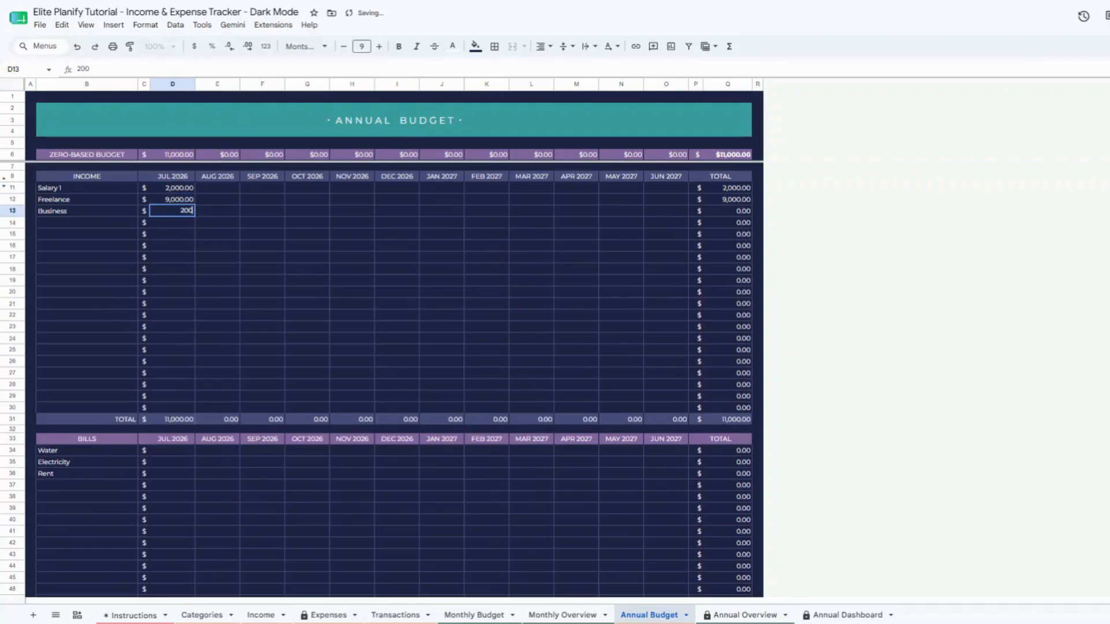
key("Return")
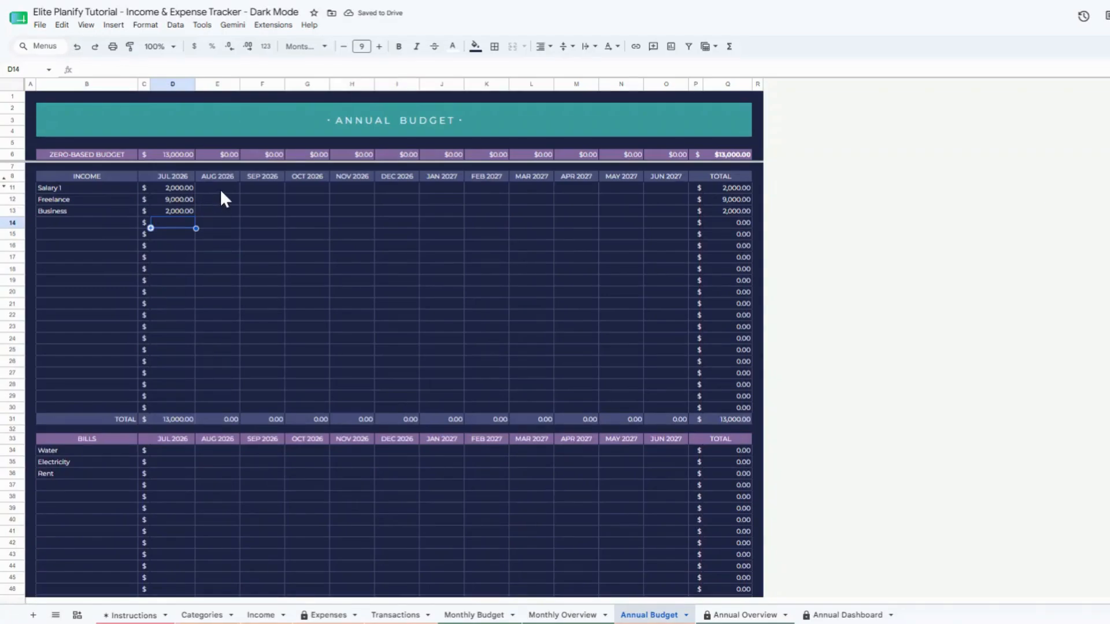
left_click_drag(219, 189, 223, 214)
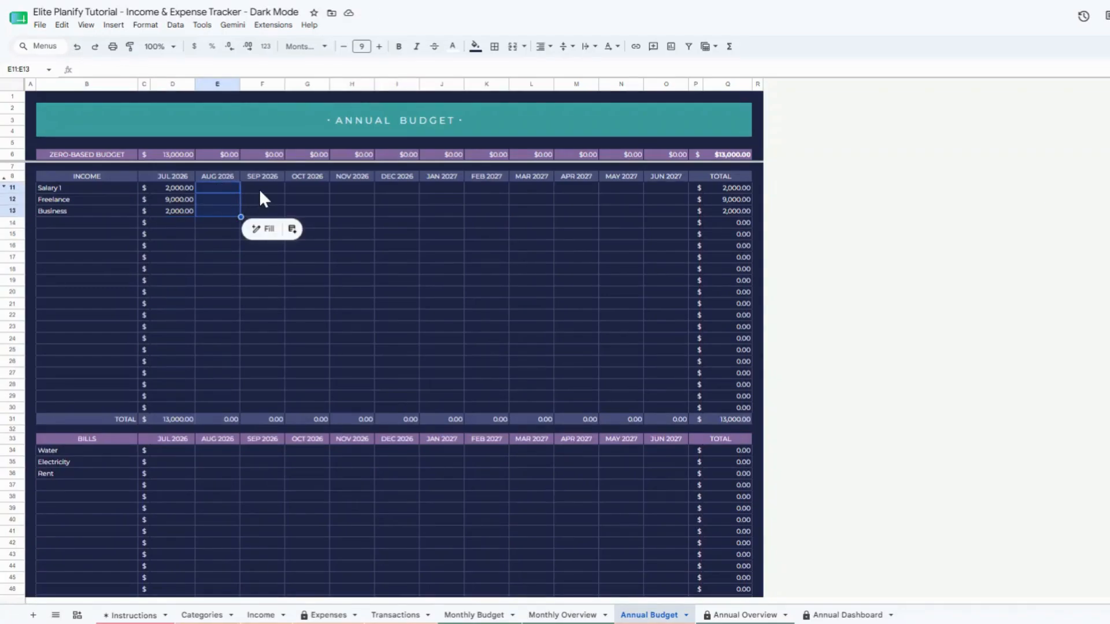
left_click(264, 229)
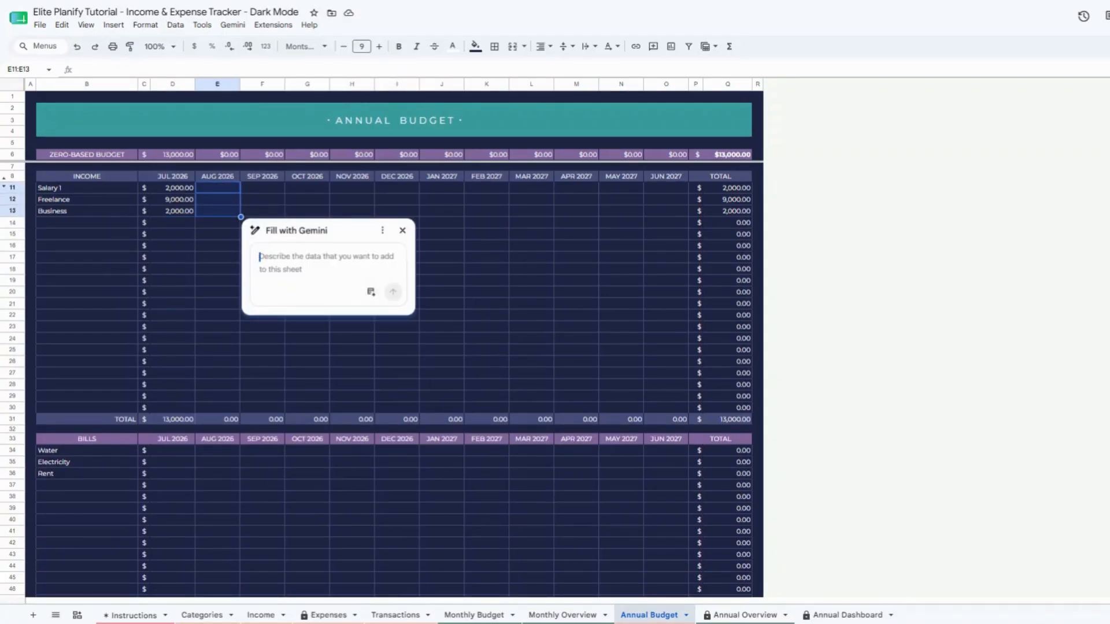
left_click(224, 188)
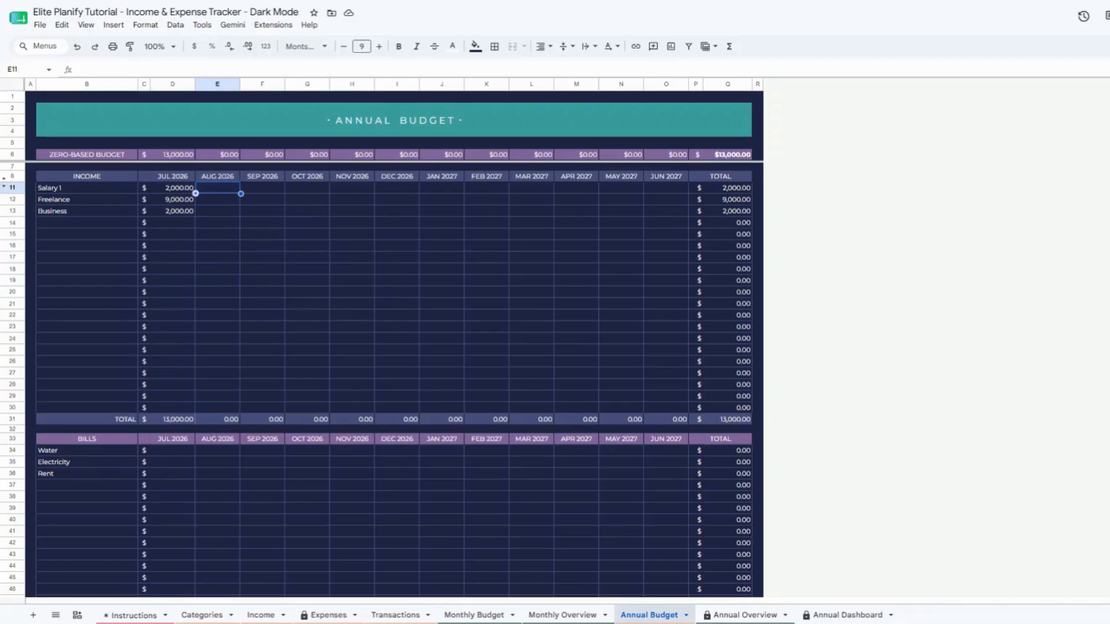
Step: Look through the Bills and Expenses sections of the Annual Budget sheet
scroll(244, 348, "down", 5)
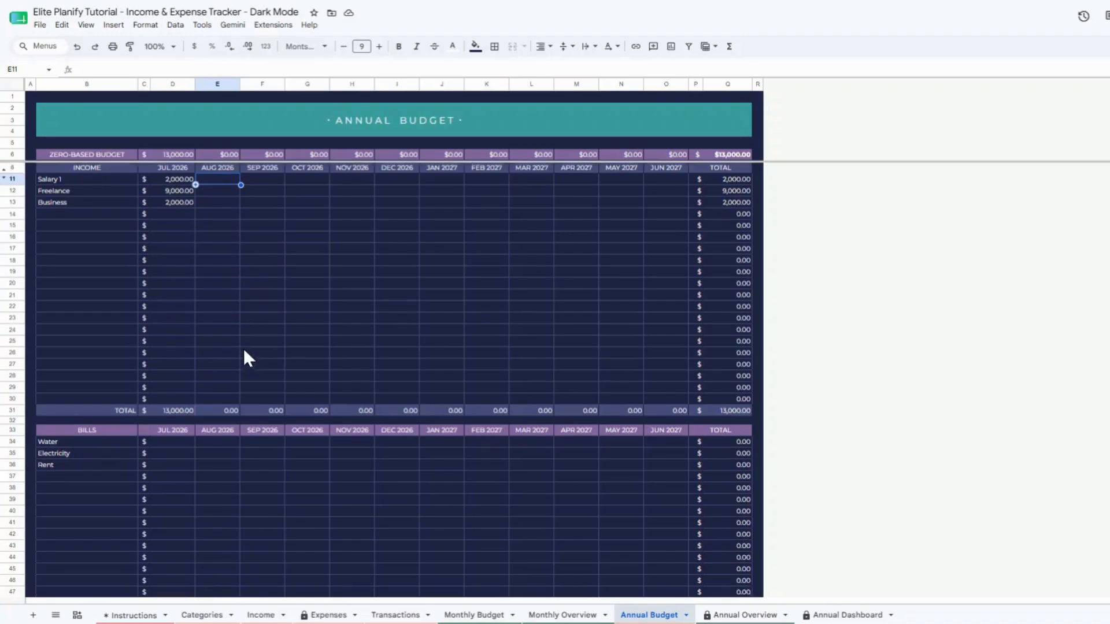
scroll(394, 378, "down", 3)
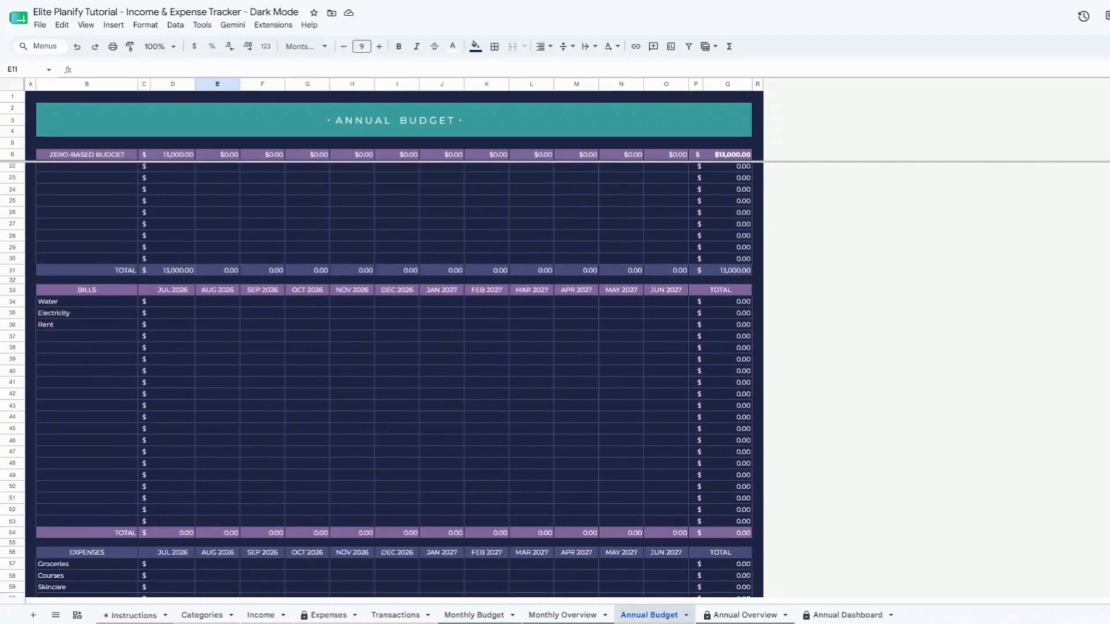
scroll(394, 380, "down", 5)
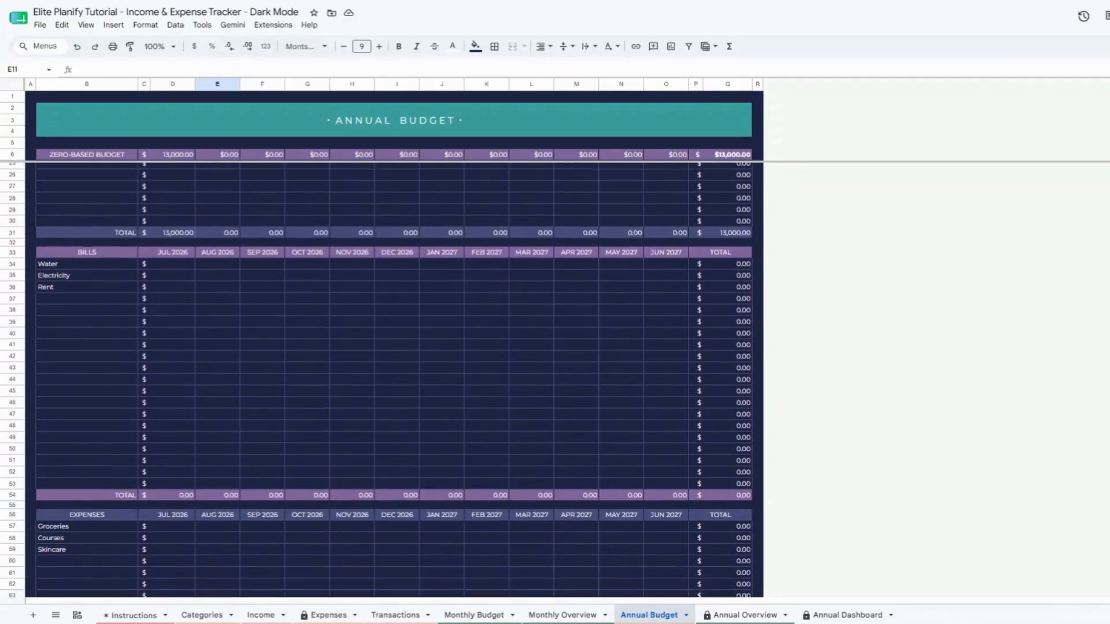
scroll(393, 379, "down", 3)
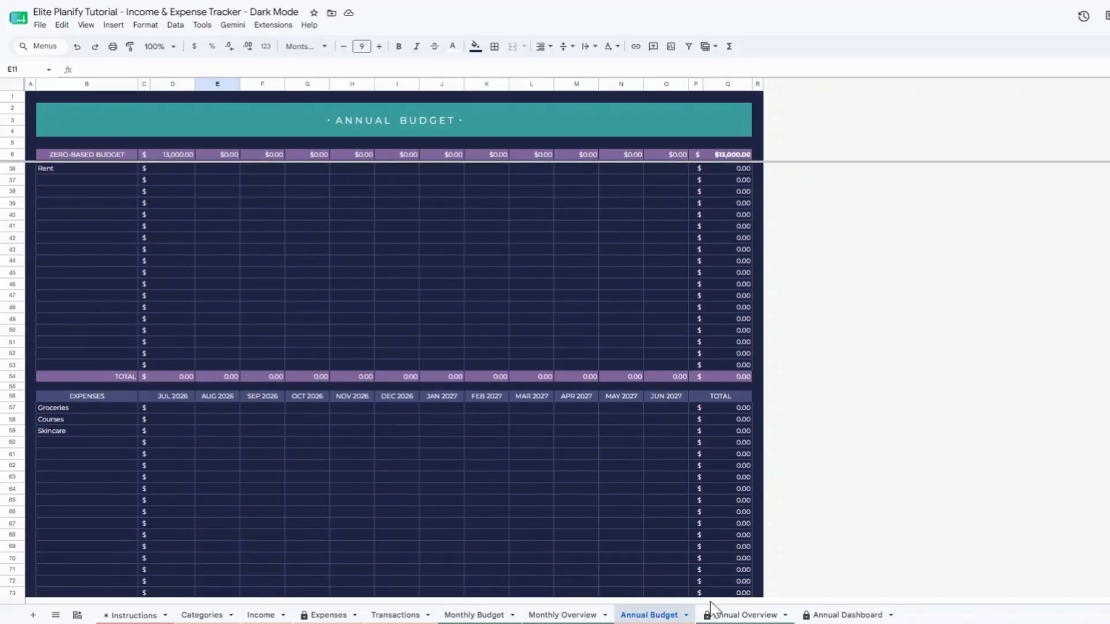
Step: Open the Annual Overview sheet and examine its summary totals and top 4 income sources
left_click(722, 616)
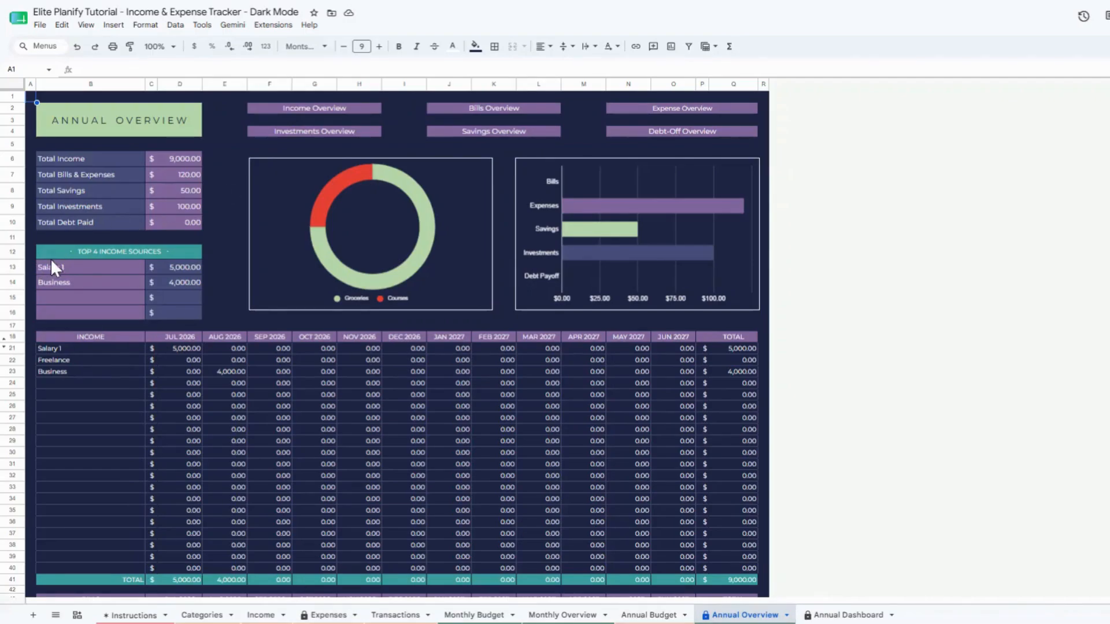
left_click_drag(50, 256, 91, 308)
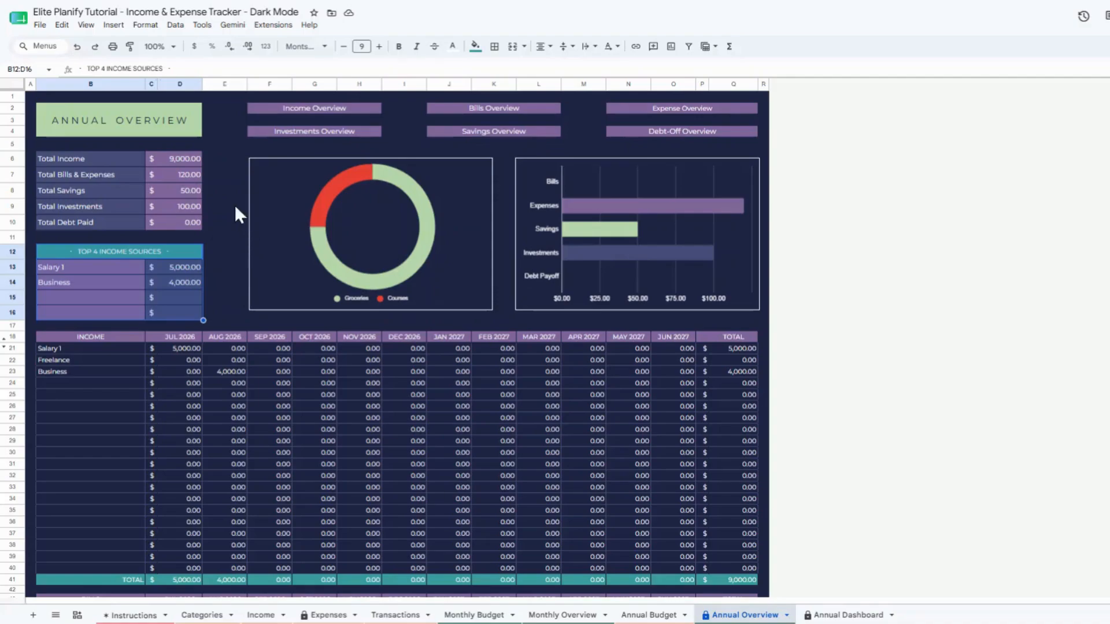
left_click(148, 123)
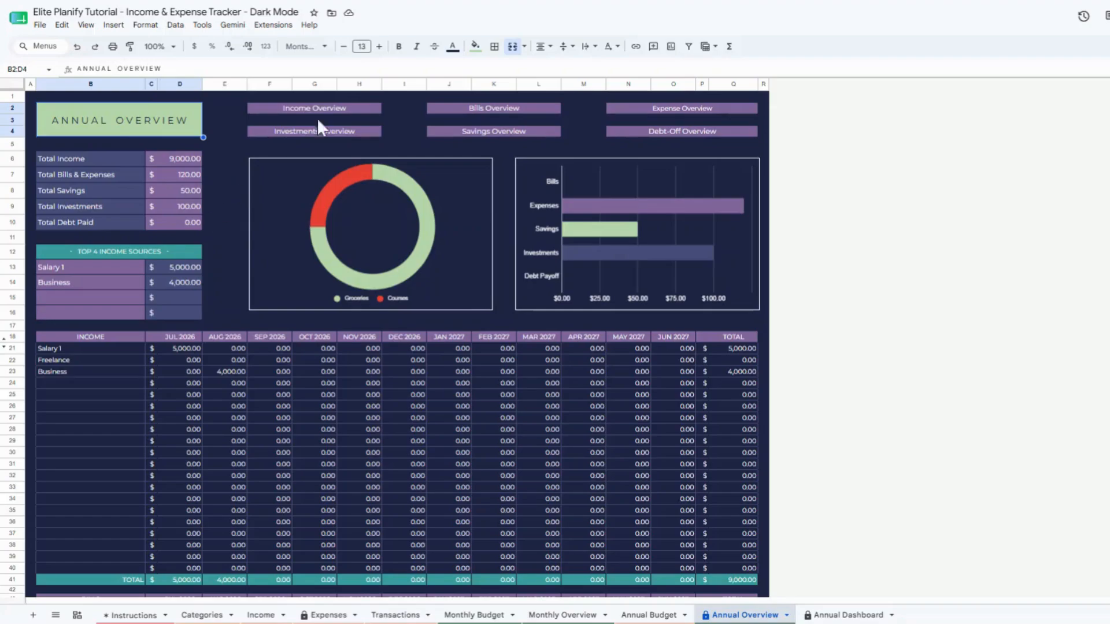
Step: Follow the Income, Bills and Expense Overview links to their sections of the Annual Overview, and return to the block of six links
mouse_move(325, 107)
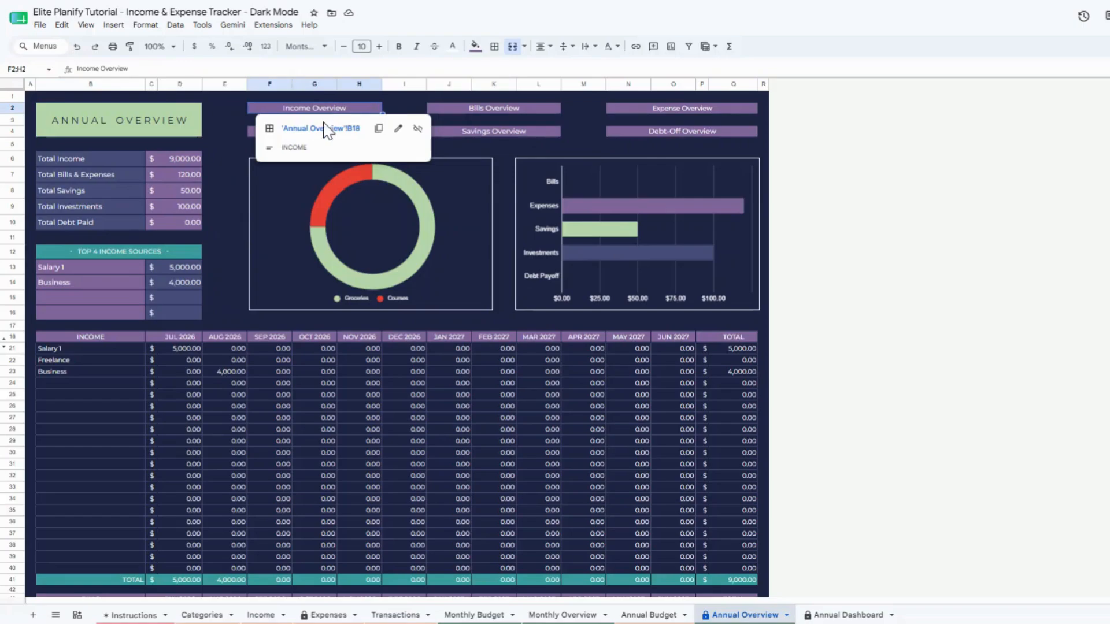
left_click(321, 128)
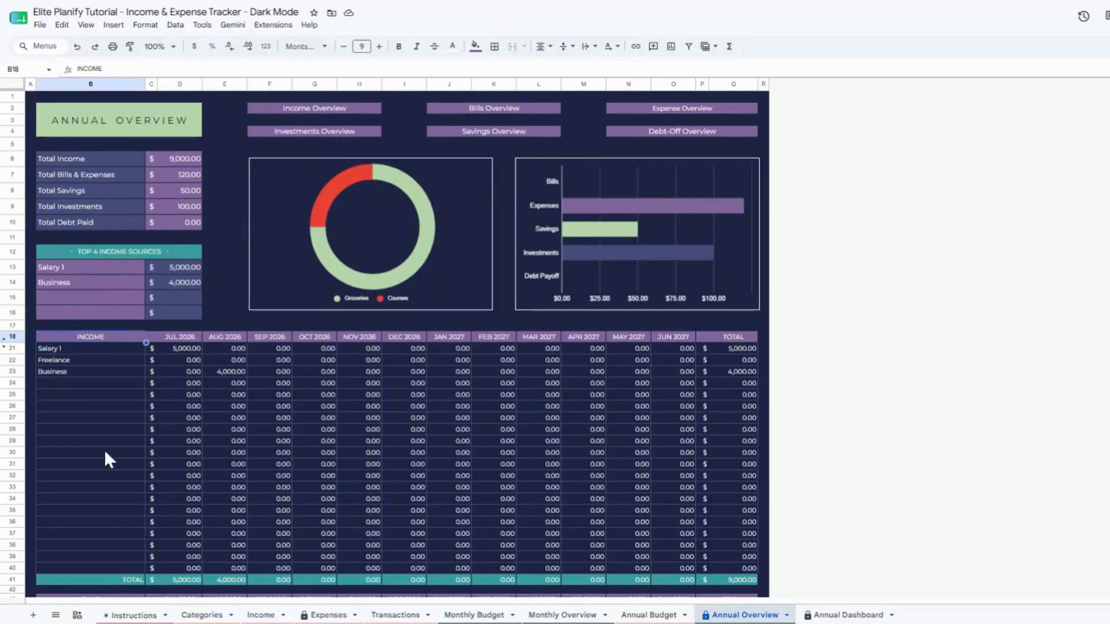
mouse_move(500, 116)
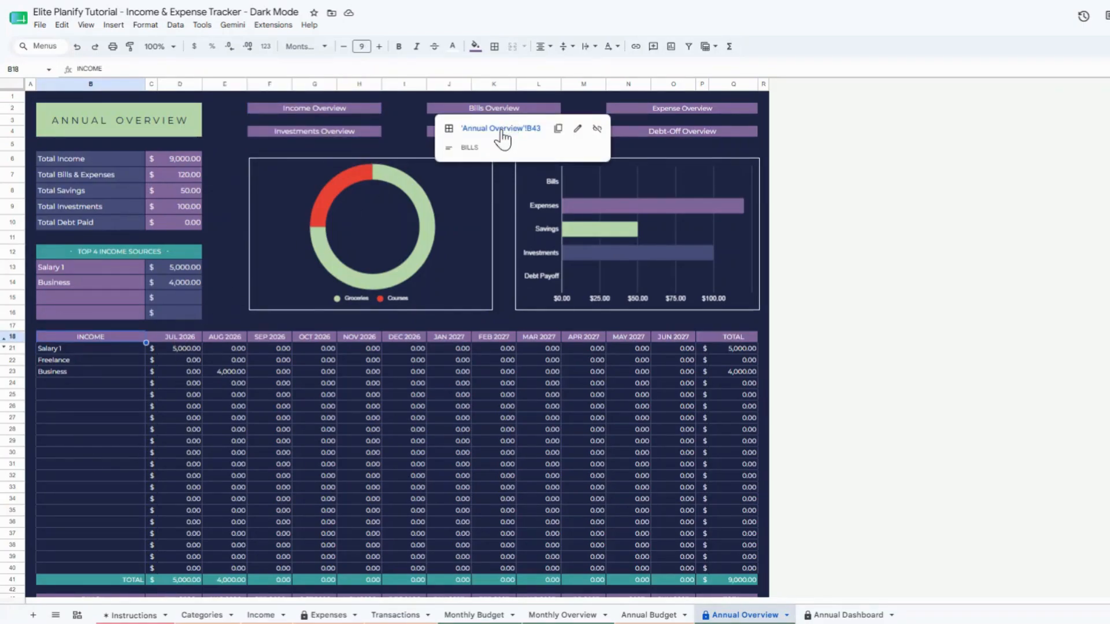
left_click(502, 137)
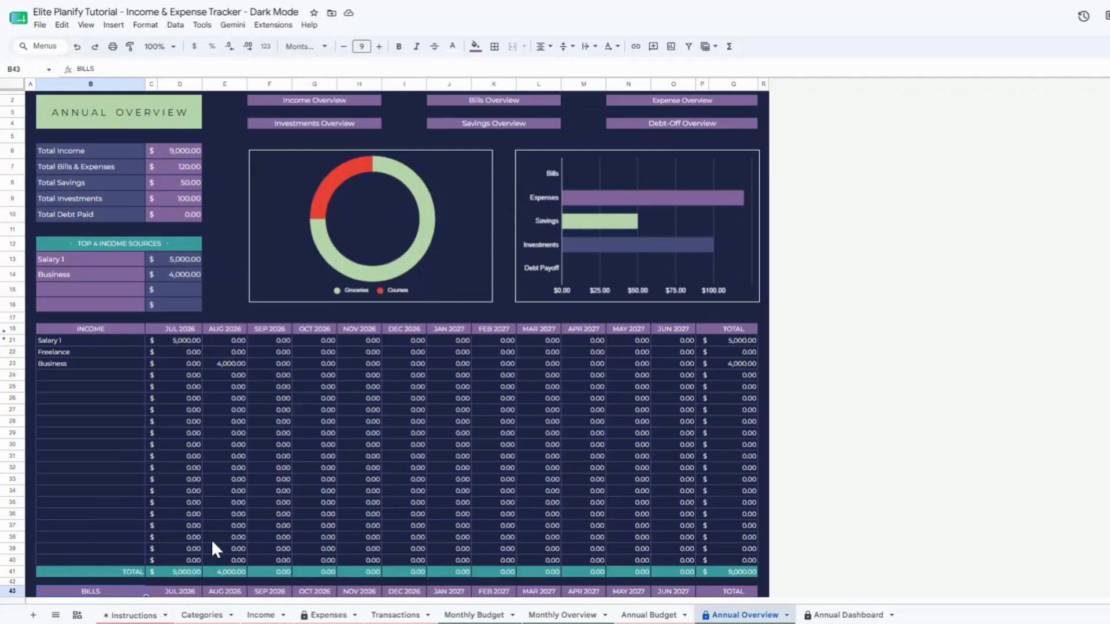
scroll(211, 539, "down", 5)
scroll(294, 377, "up", 5)
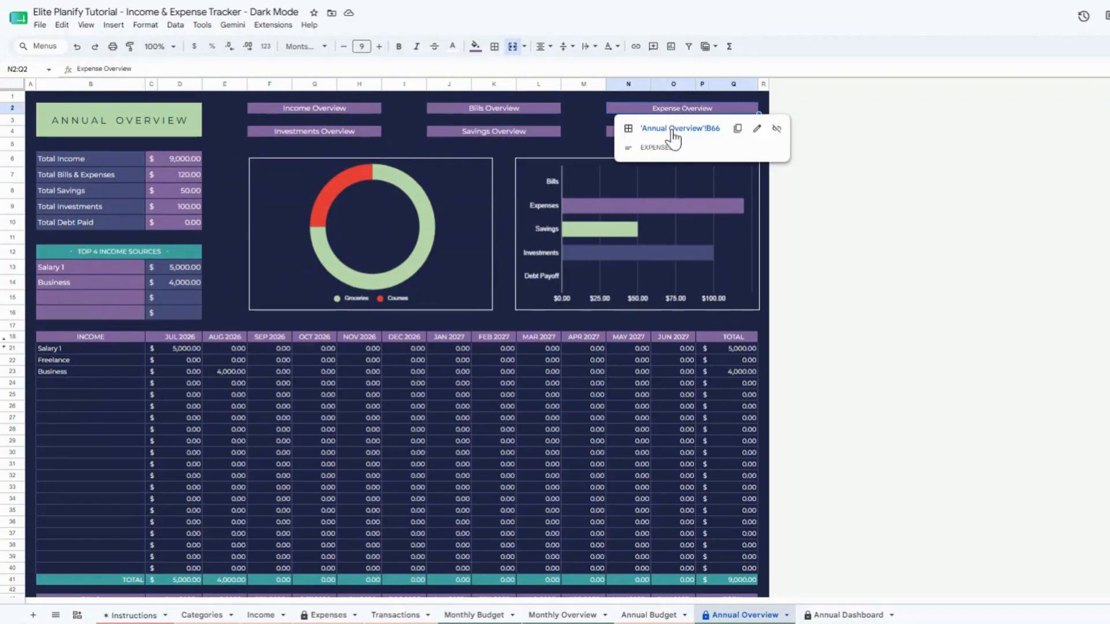
left_click(665, 128)
scroll(244, 161, "up", 12)
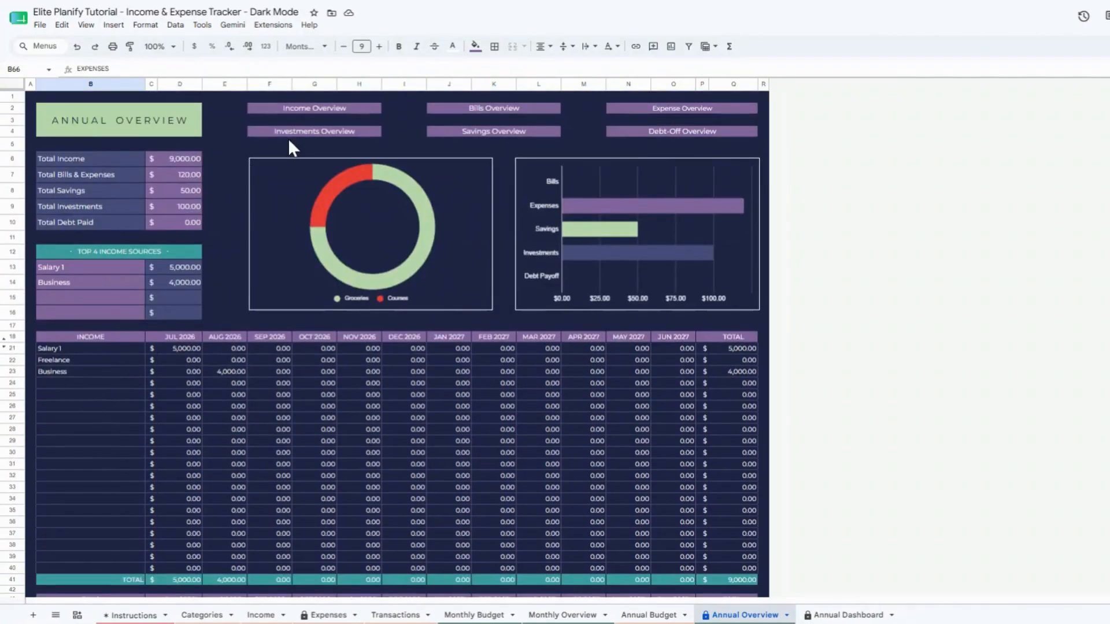
left_click_drag(323, 109, 742, 141)
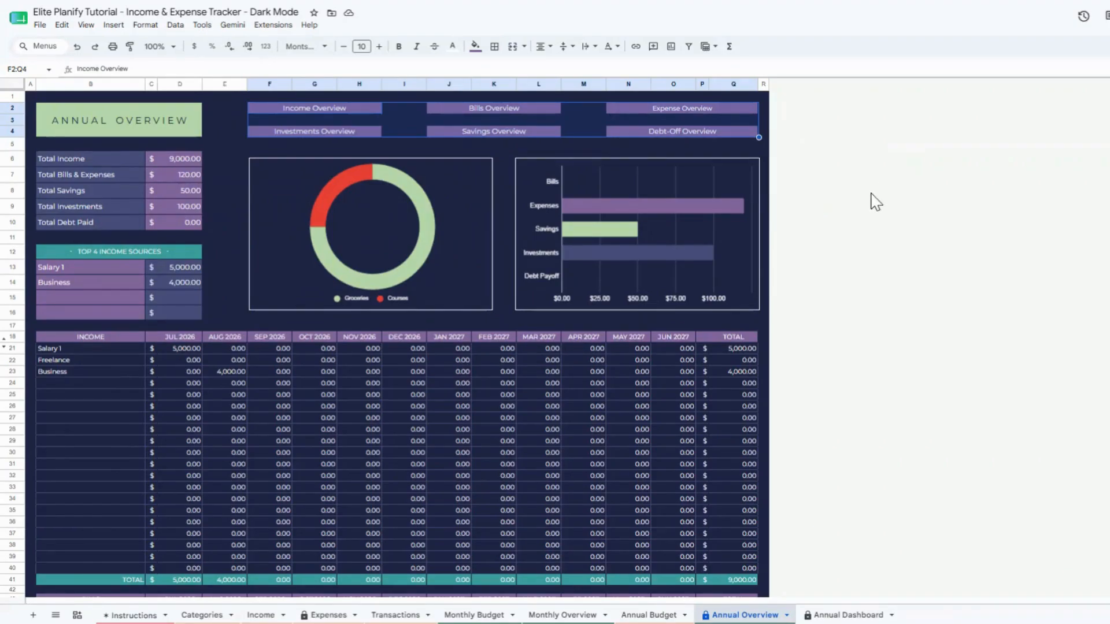
Step: Review the Annual Dashboard sheet, including its headline figures, monthly overview, peak earning and top spending months, and top performing income sources
left_click(848, 617)
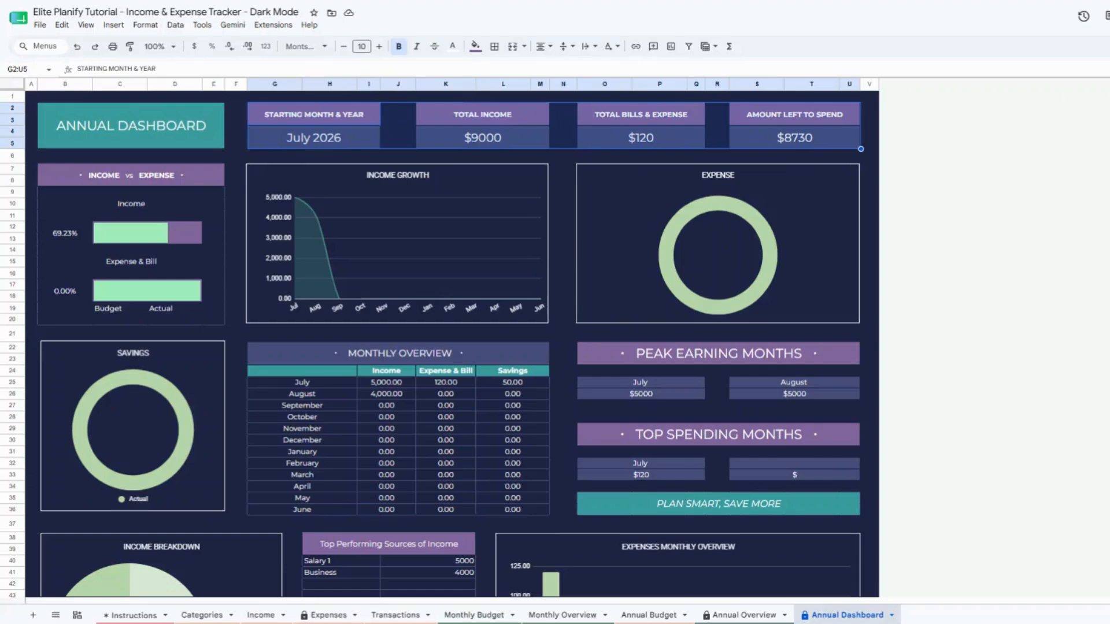
left_click_drag(327, 354, 779, 507)
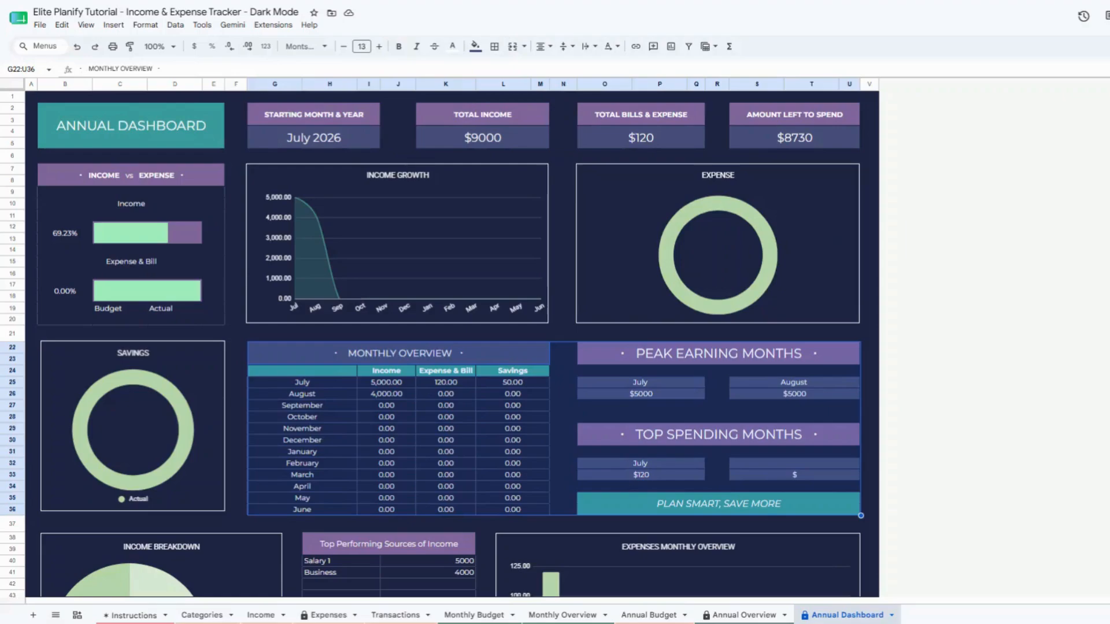
scroll(439, 344, "down", 3)
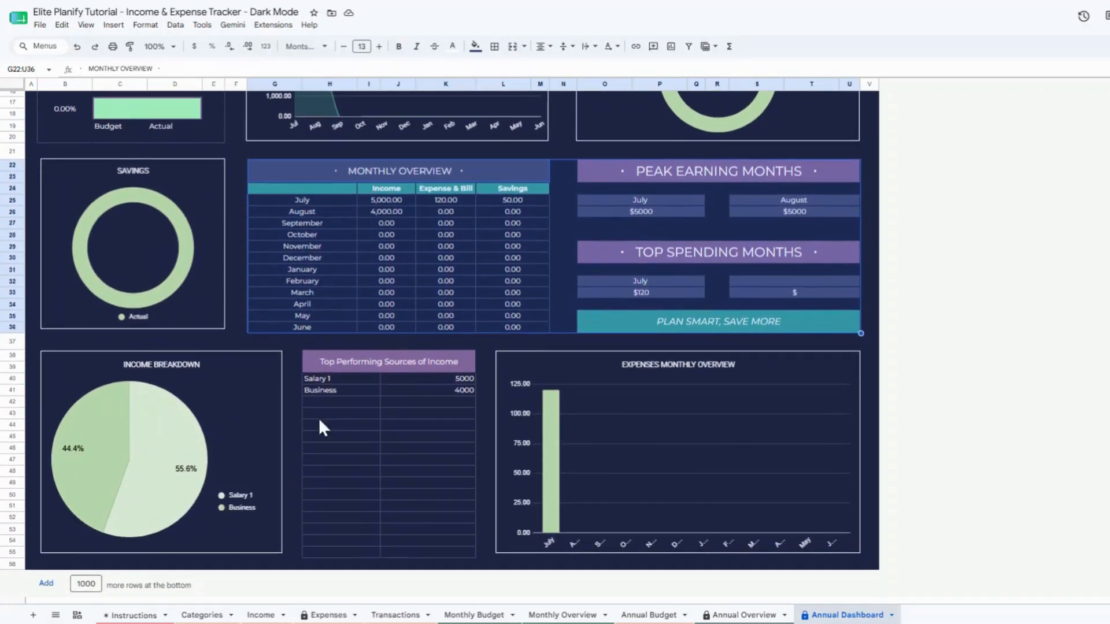
left_click_drag(379, 371, 387, 552)
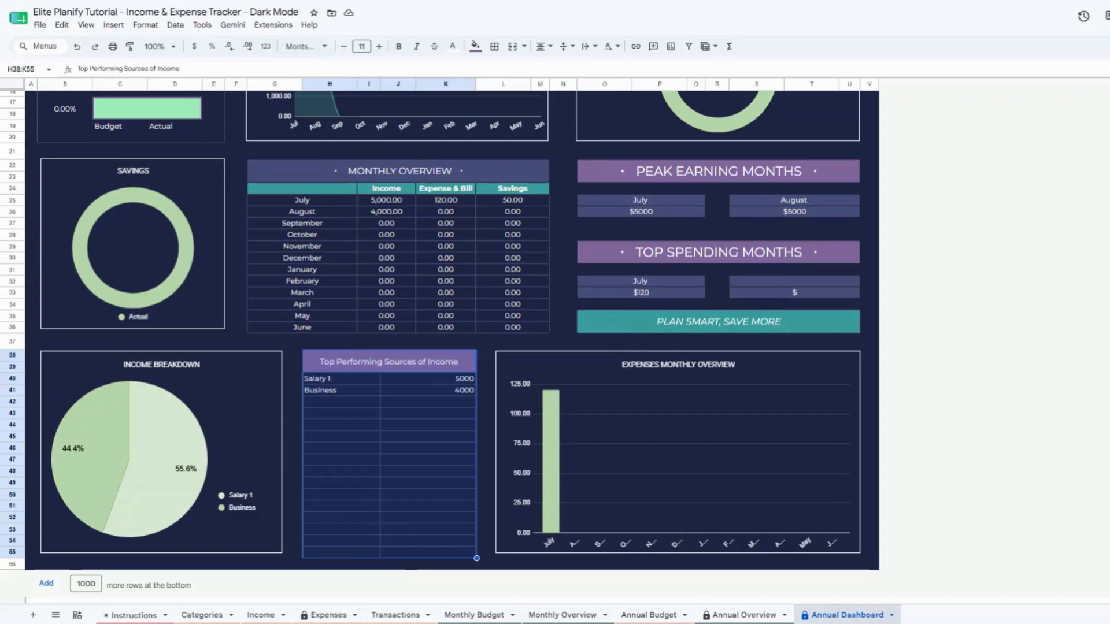
left_click(387, 552)
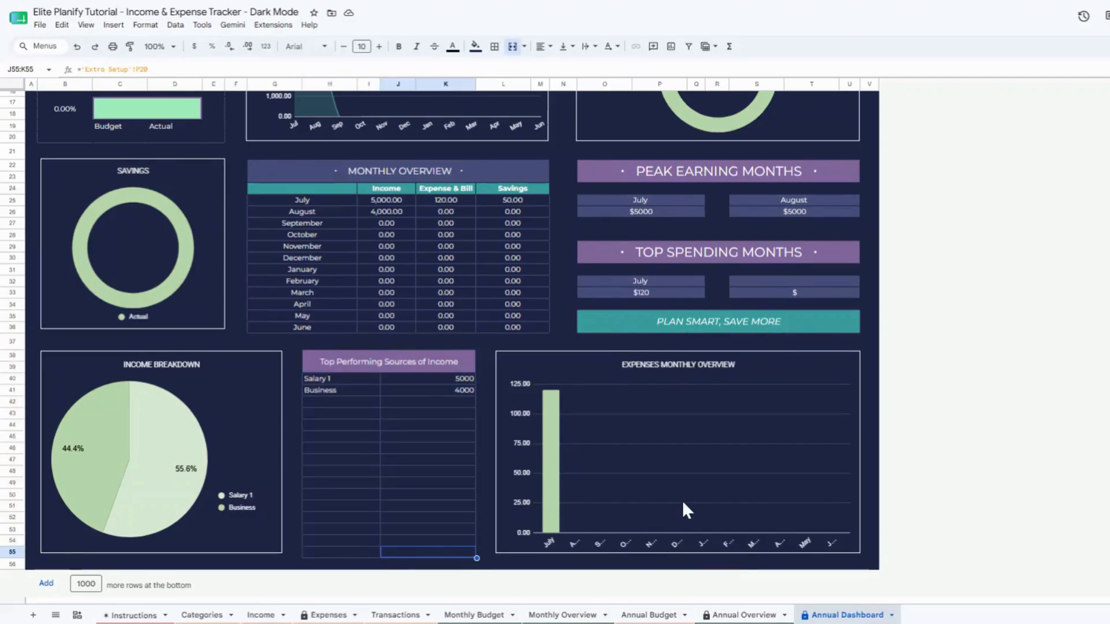
scroll(683, 502, "up", 5)
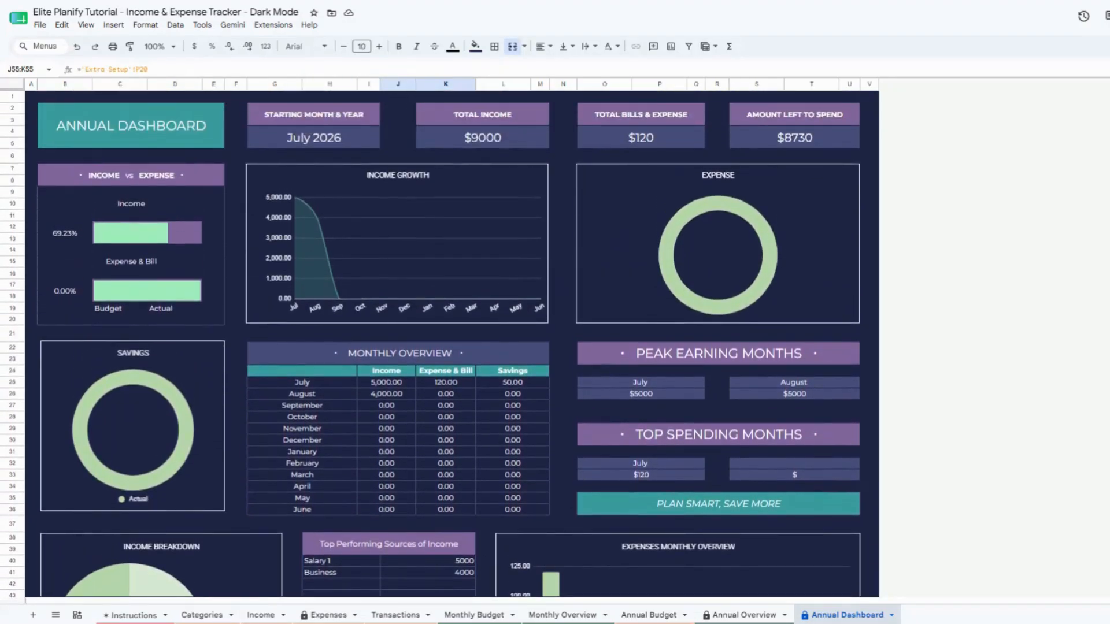